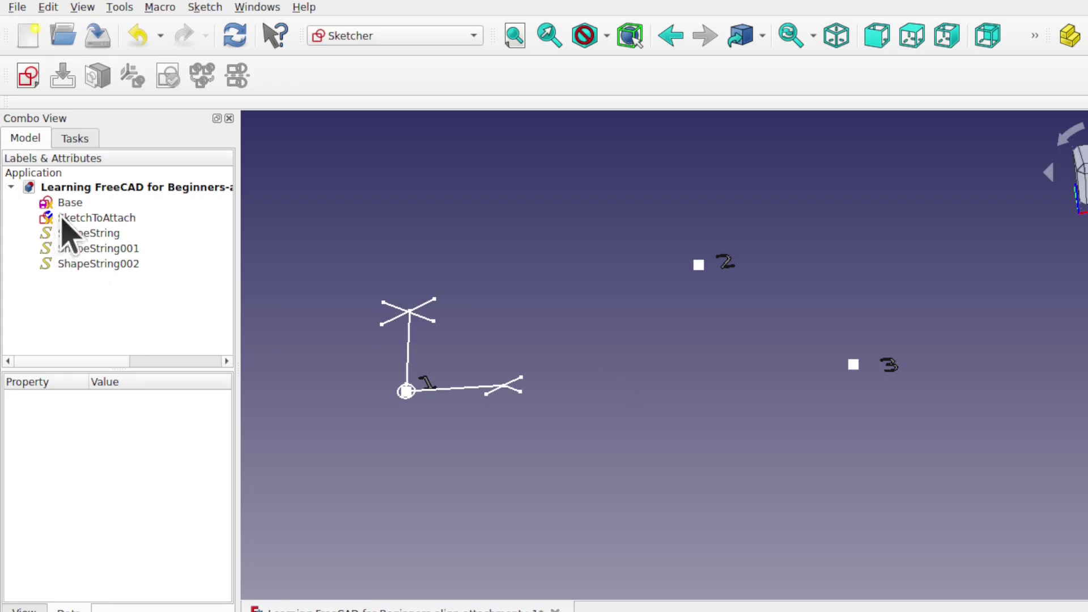
Step: Select the Base sketch and SketchToAttach in turn to inspect the finished example
left_click(75, 202)
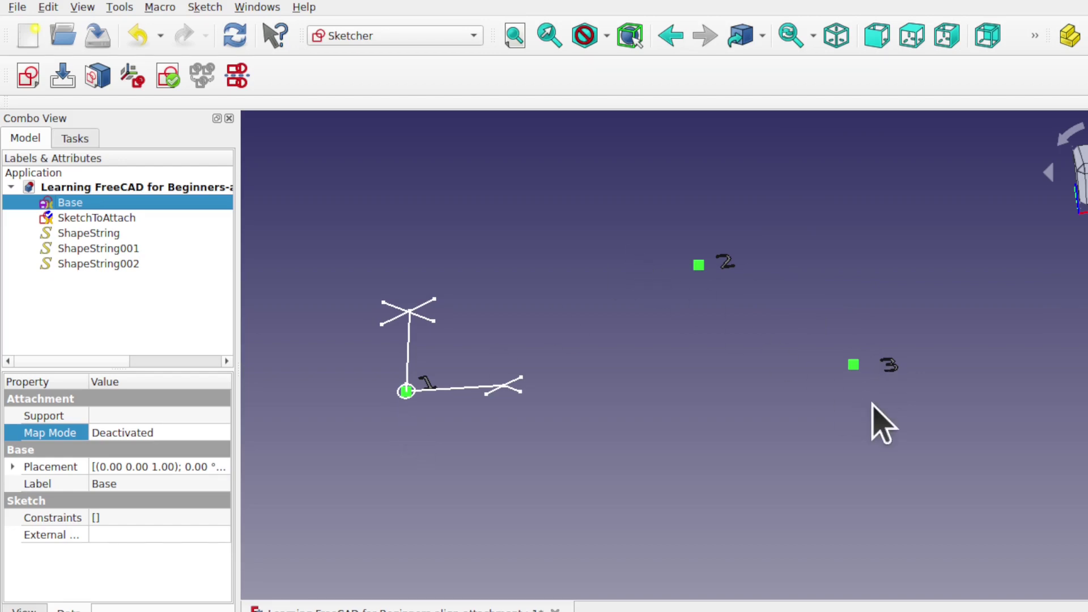
left_click(120, 219)
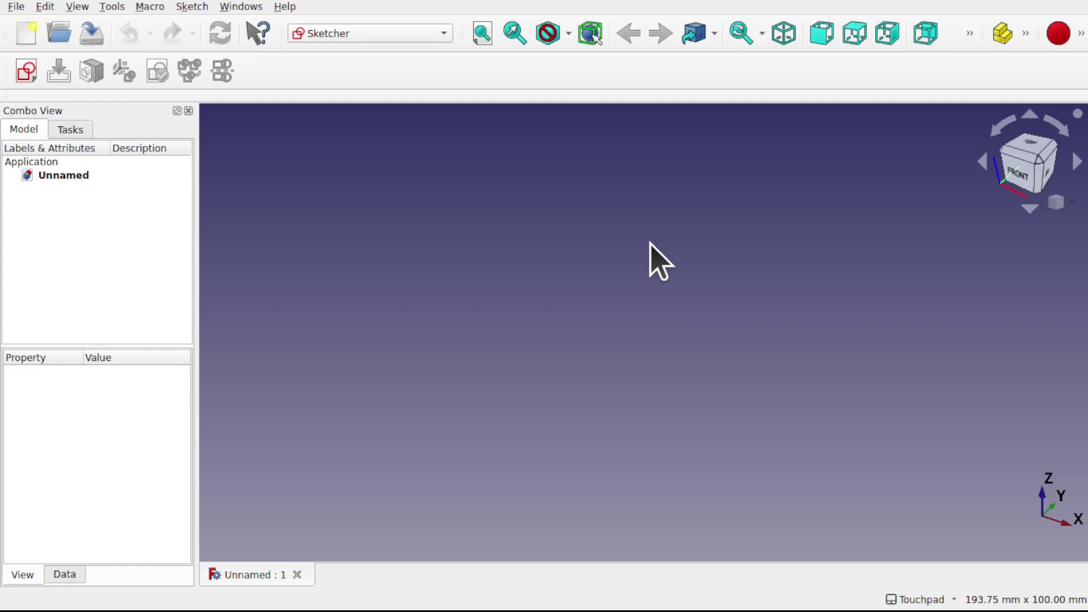
Step: Create a sketch on the XY plane containing three points at about (-42, 19), (30, -32) and (51, 17) mm
left_click(27, 73)
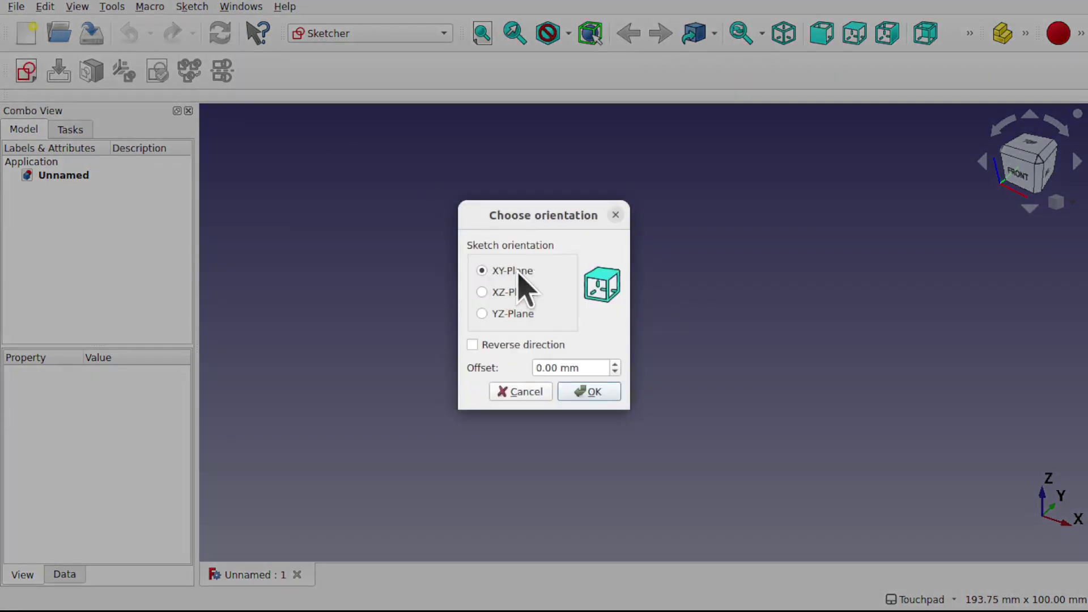
left_click(599, 391)
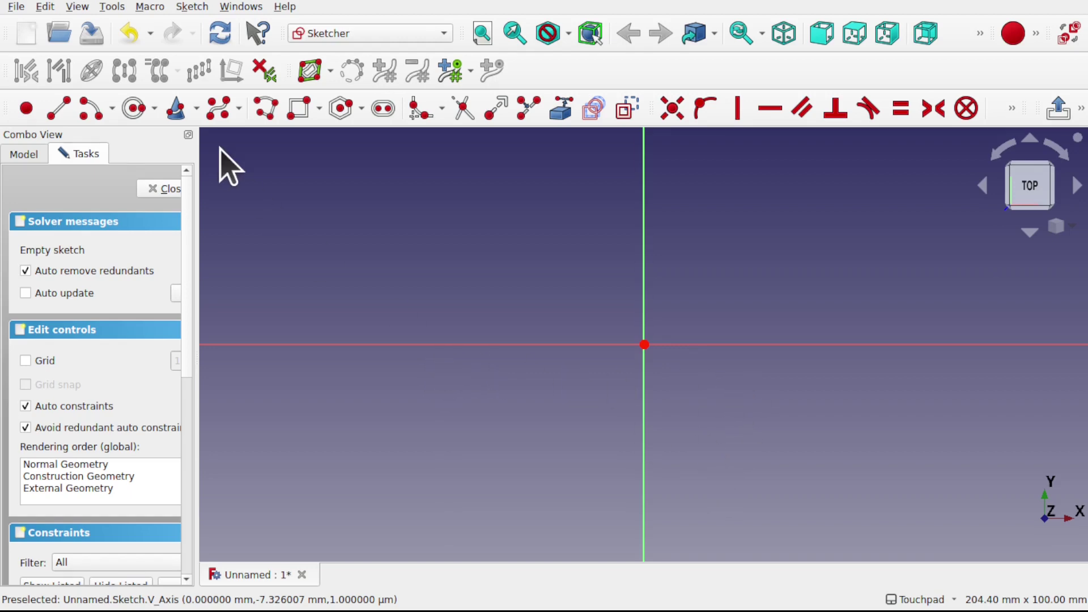
left_click(26, 107)
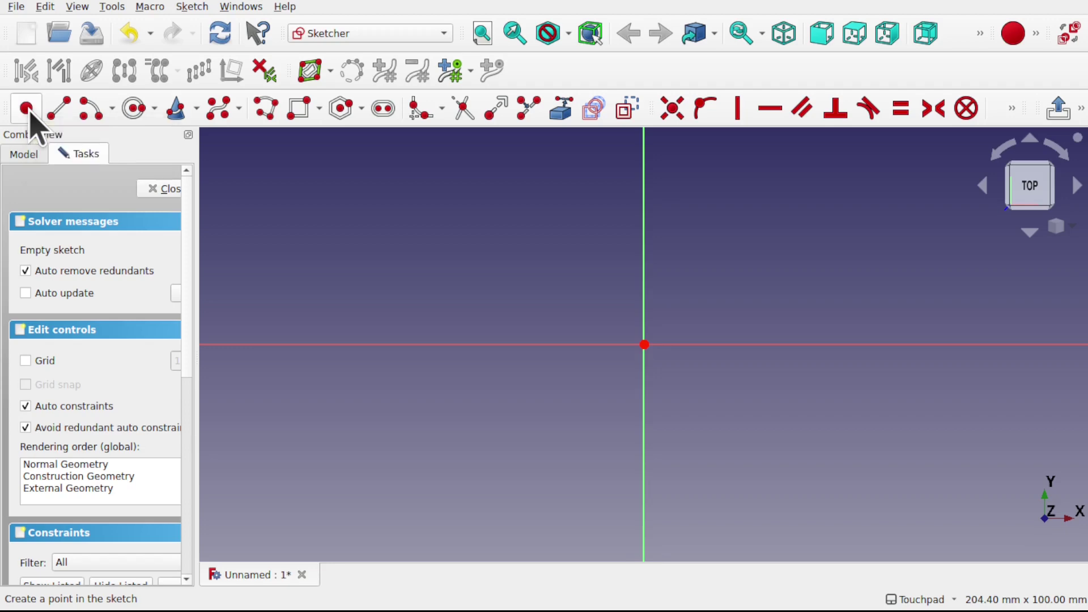
left_click(461, 261)
left_click(773, 483)
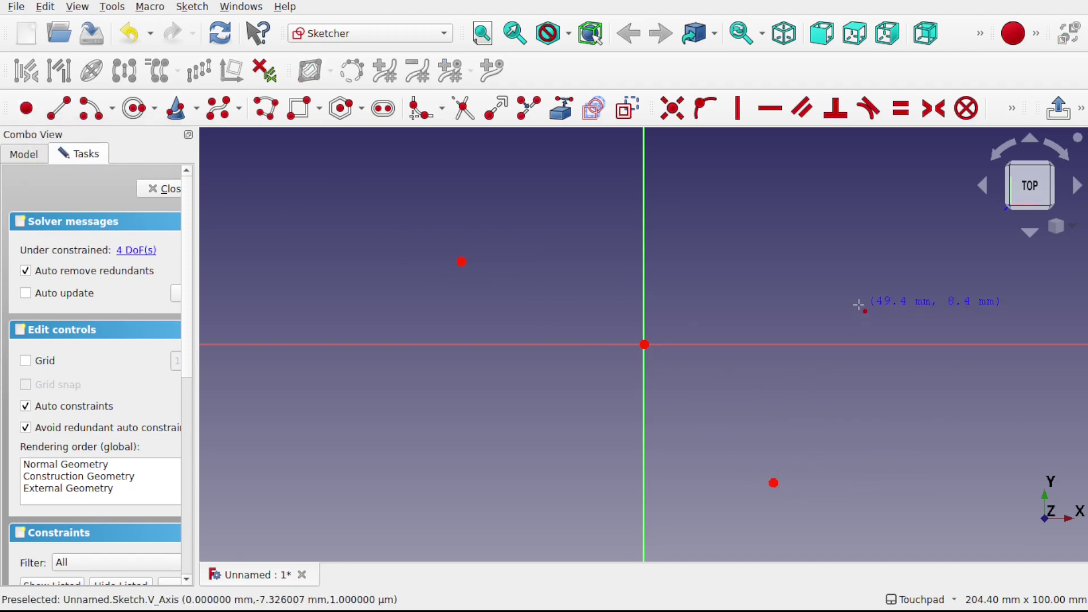
left_click(867, 270)
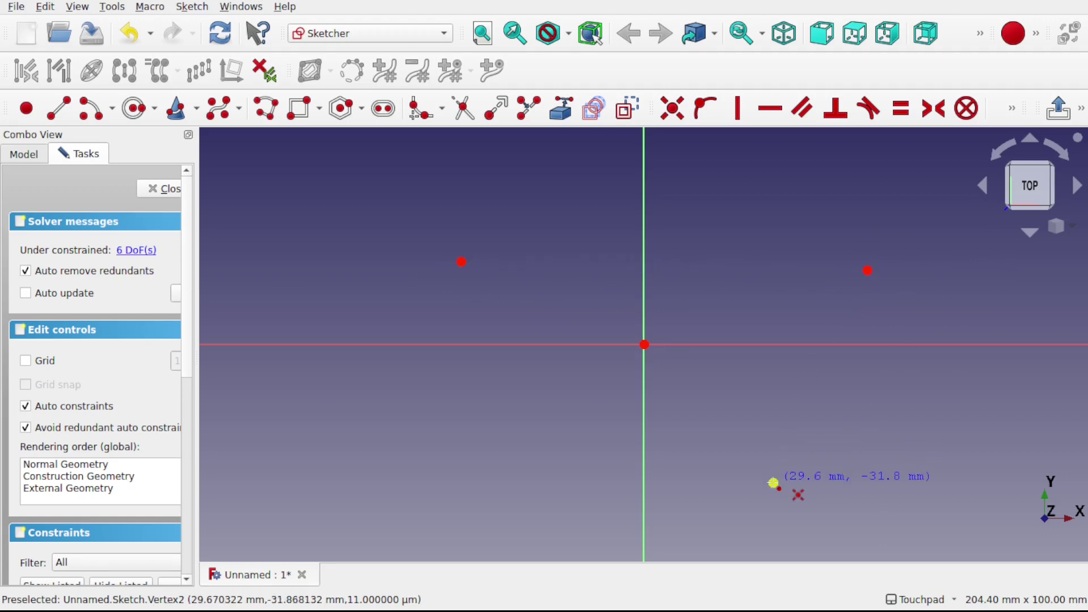
key("Escape")
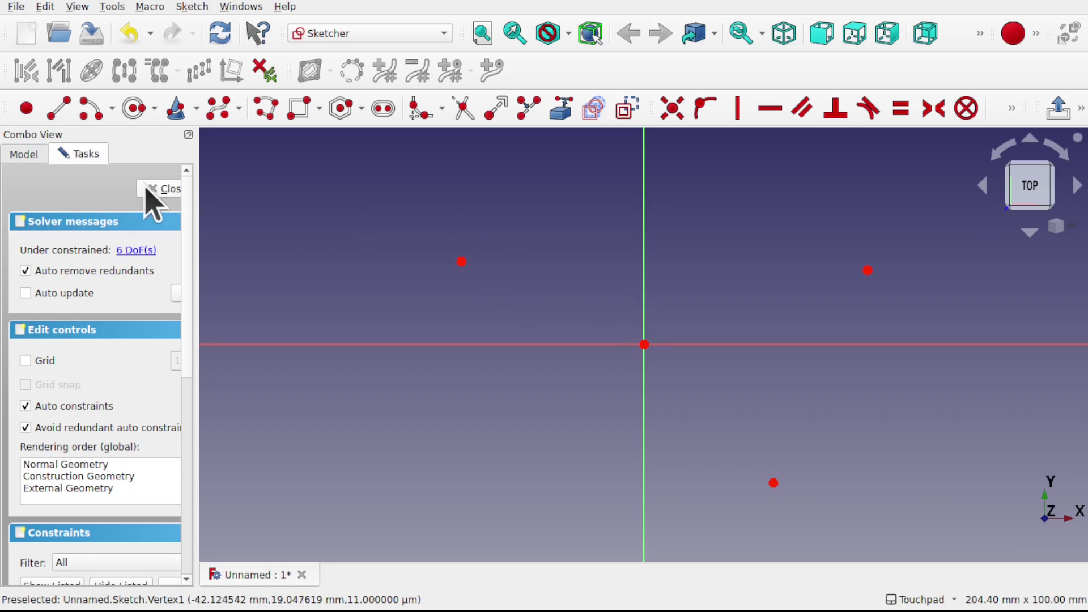
left_click(162, 188)
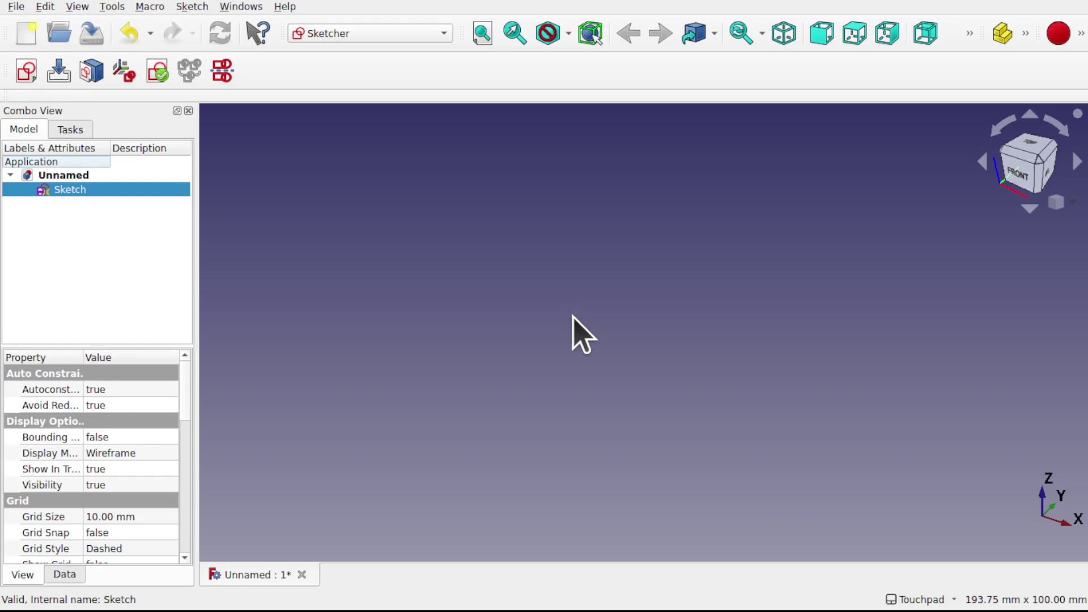
Step: Reopen the sketch, switch its three points from construction to normal geometry, and leave the sketch
double_click(138, 191)
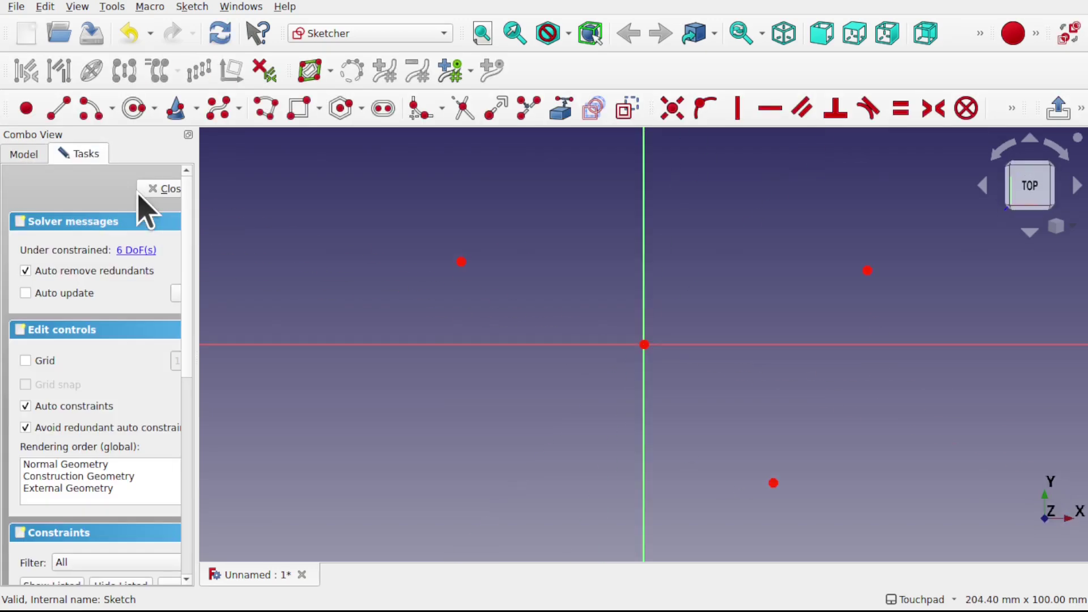
left_click(461, 262)
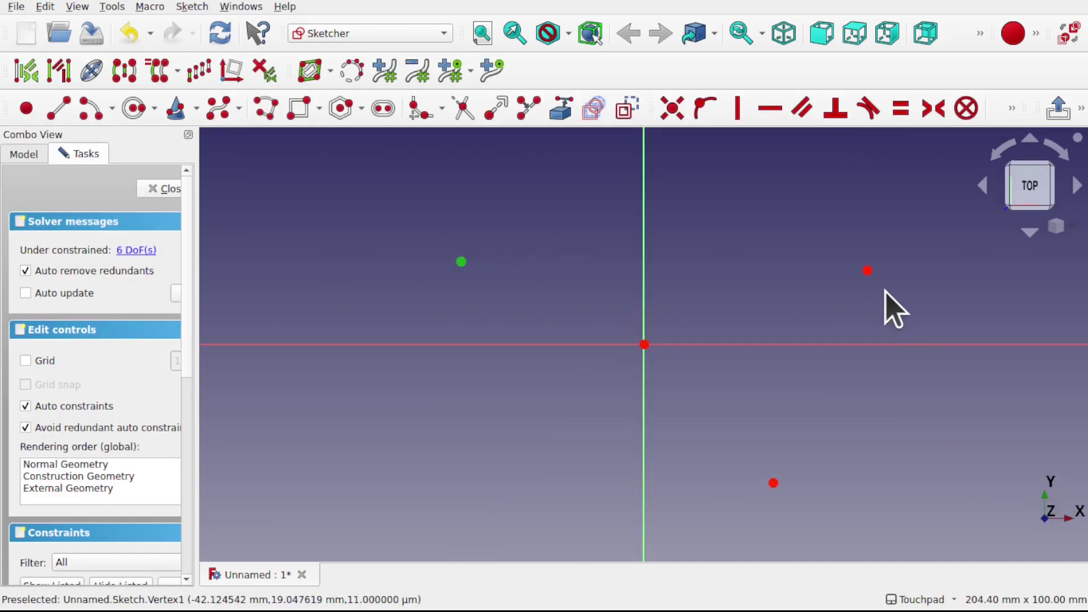
left_click(867, 270)
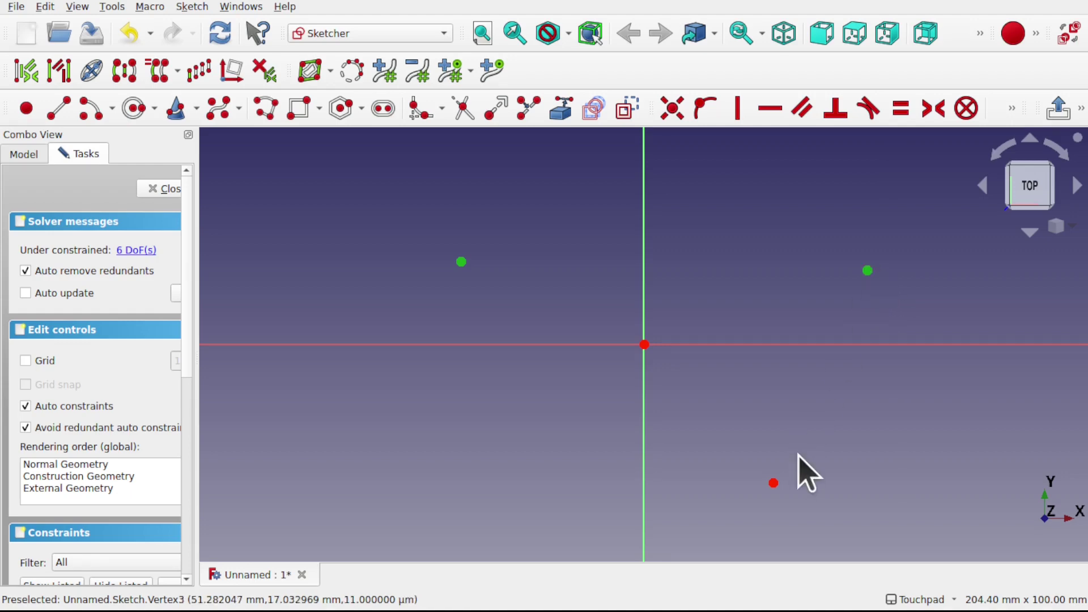
left_click(773, 483)
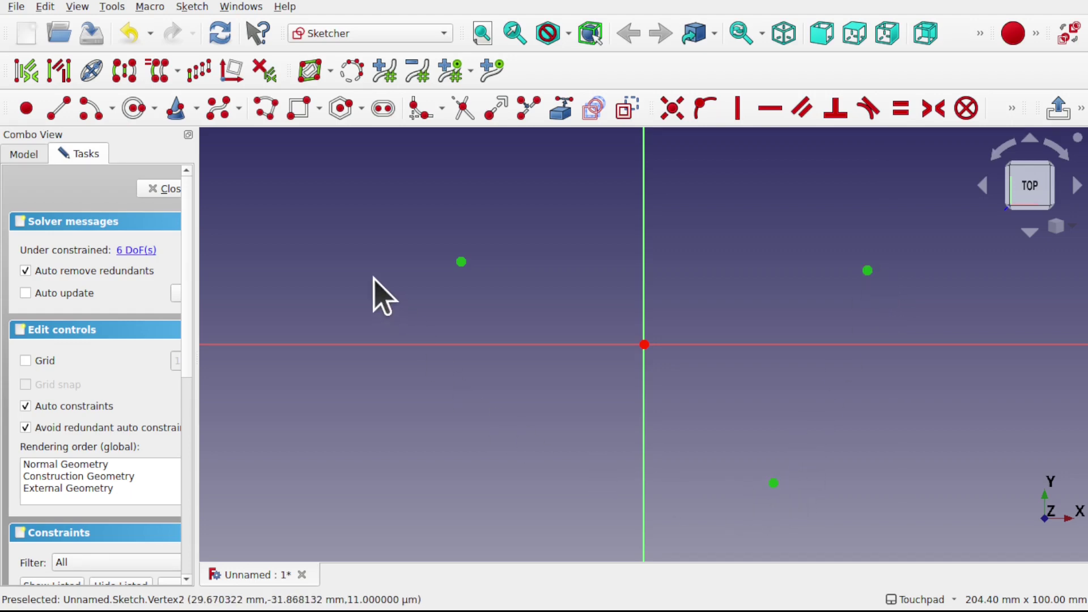
left_click(628, 116)
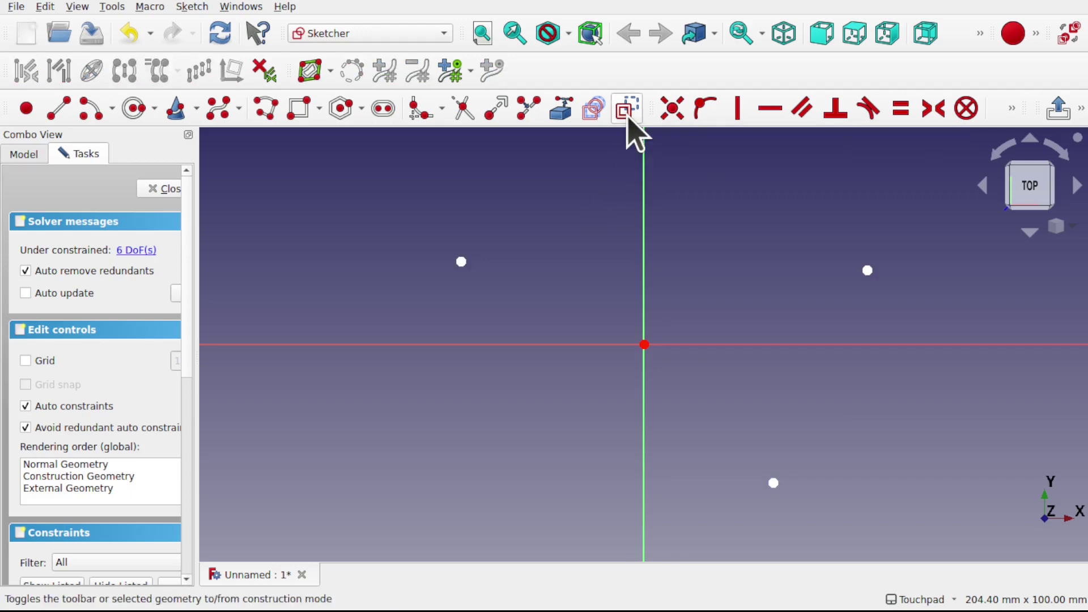
left_click(192, 7)
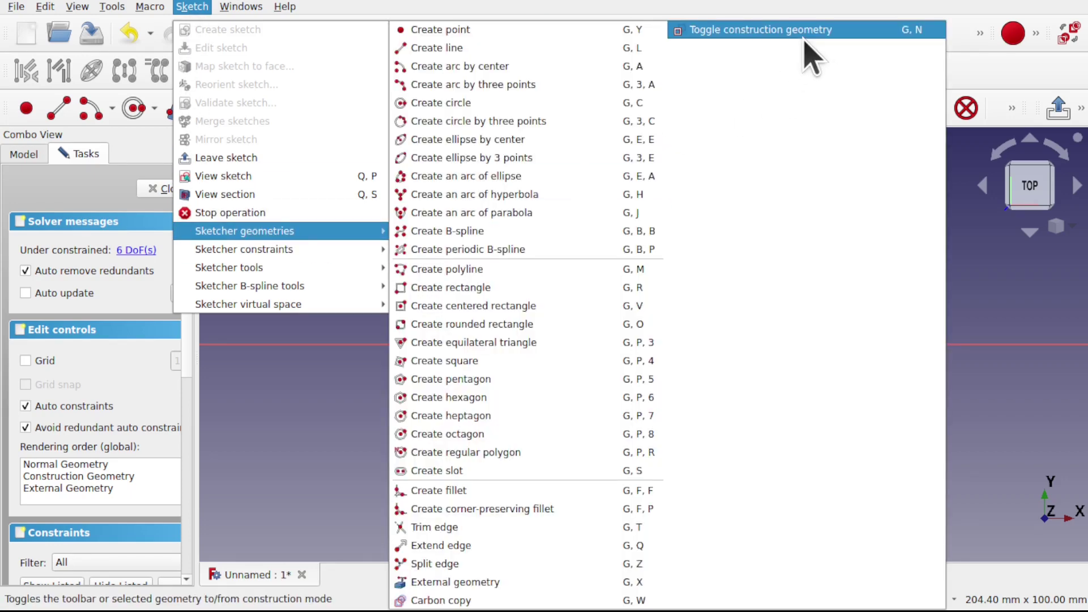
left_click(241, 475)
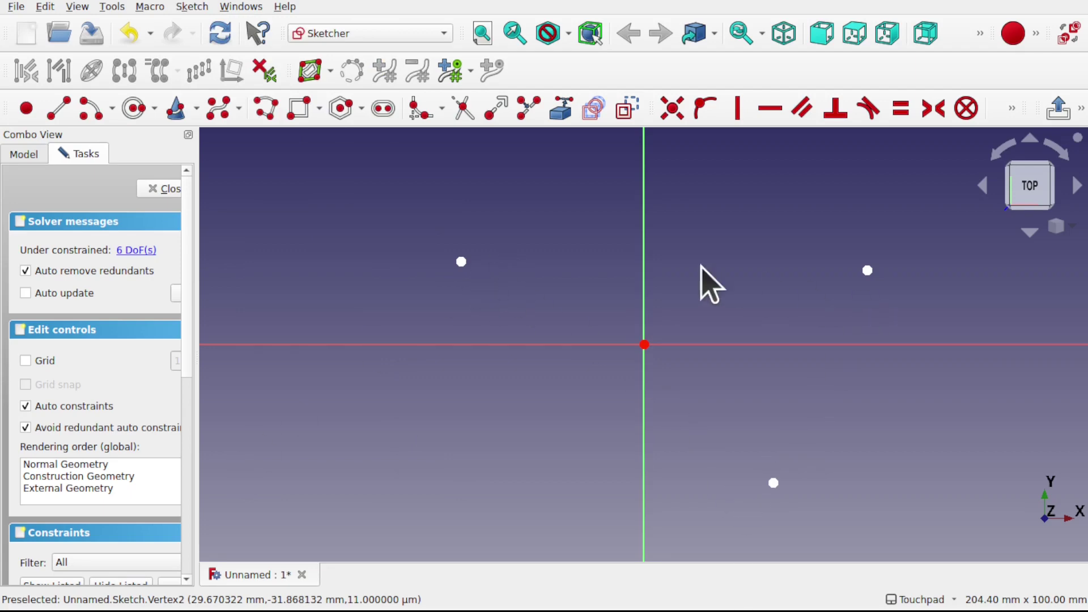
left_click(161, 190)
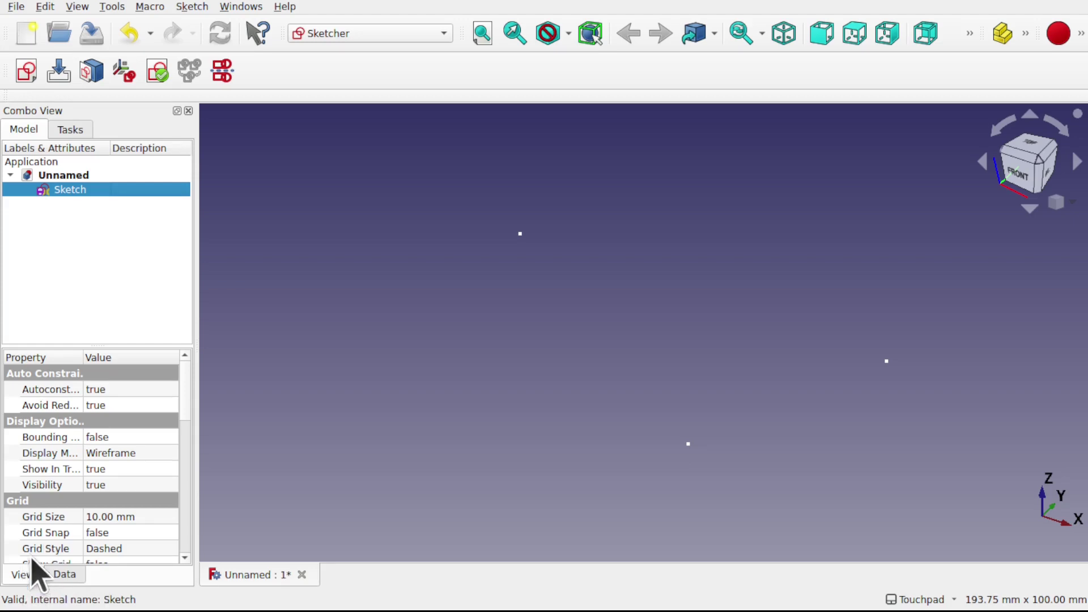
Step: Set the sketch's point size to 8.00
scroll(190, 479, "down", 2)
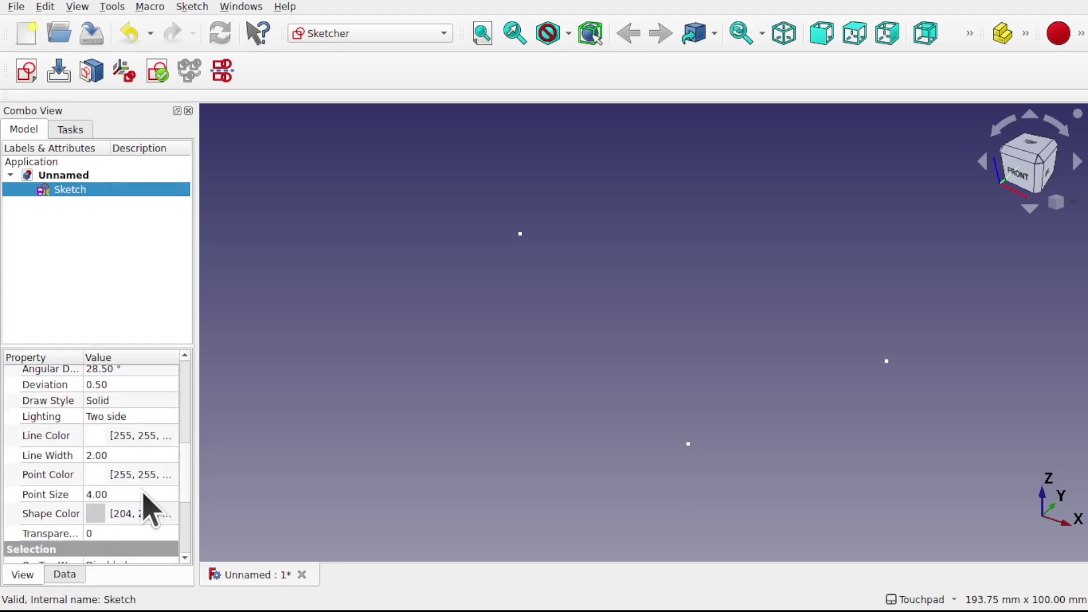
left_click(141, 503)
scroll(146, 493, "up", 4)
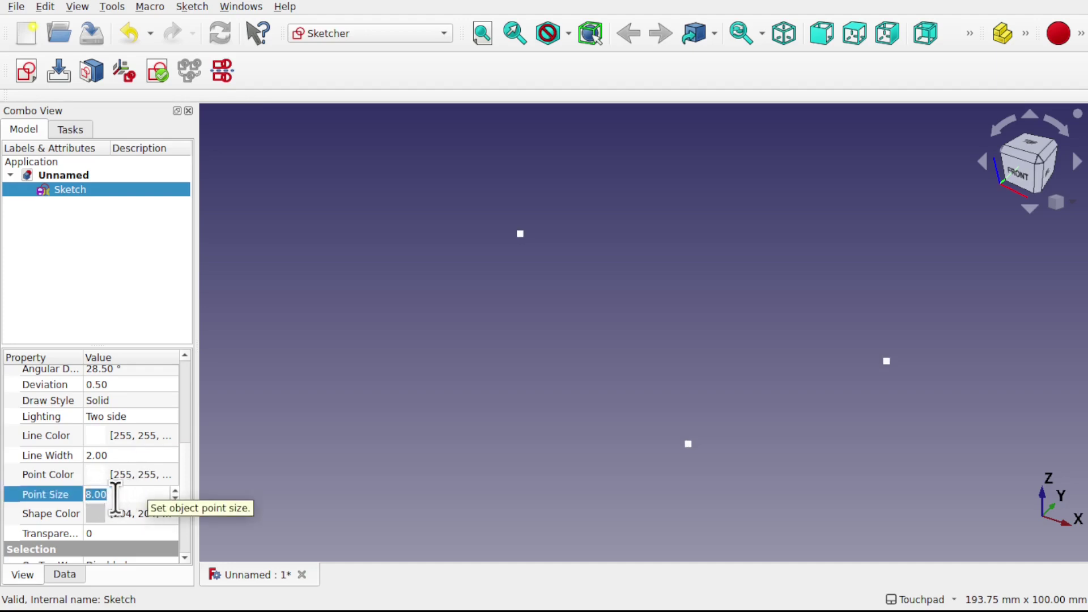
left_click(529, 250)
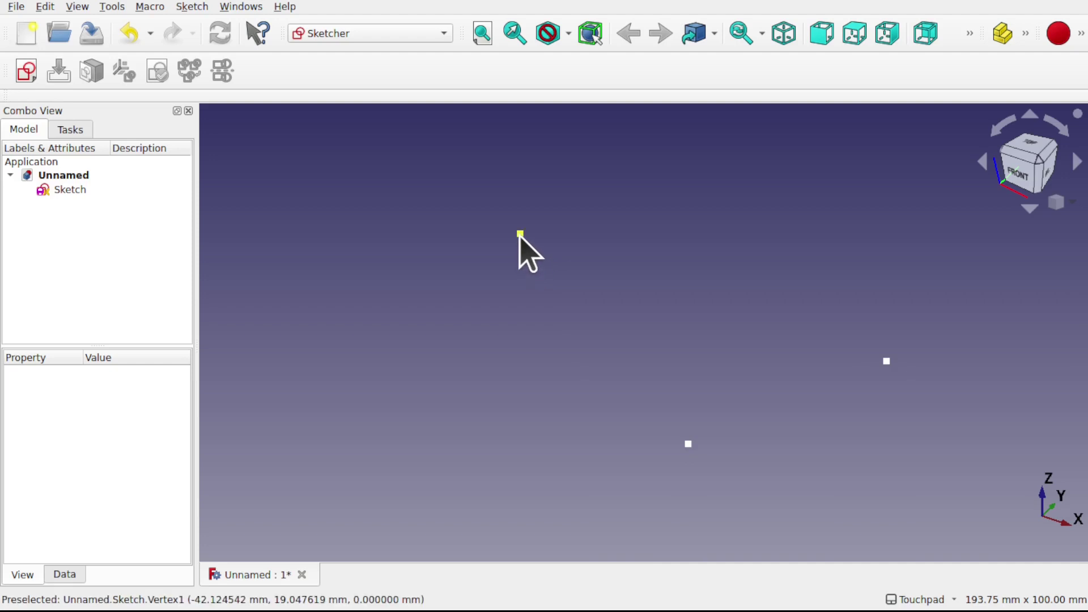
Step: Select the sketch's points one by one in the 3D view to examine them, ending with nothing selected
left_click(520, 234)
left_click(688, 444)
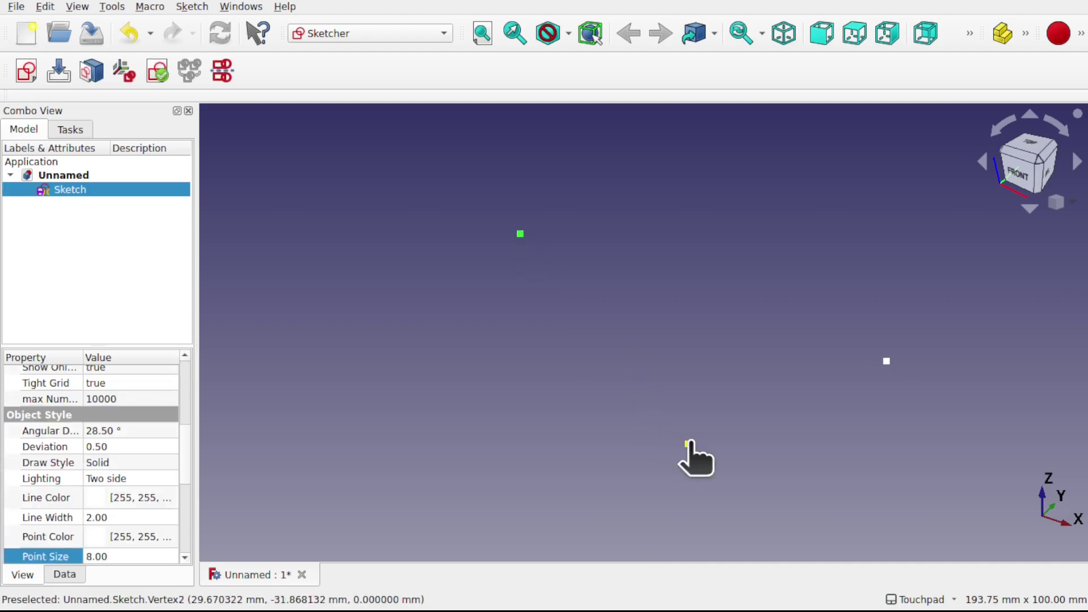
left_click(886, 361)
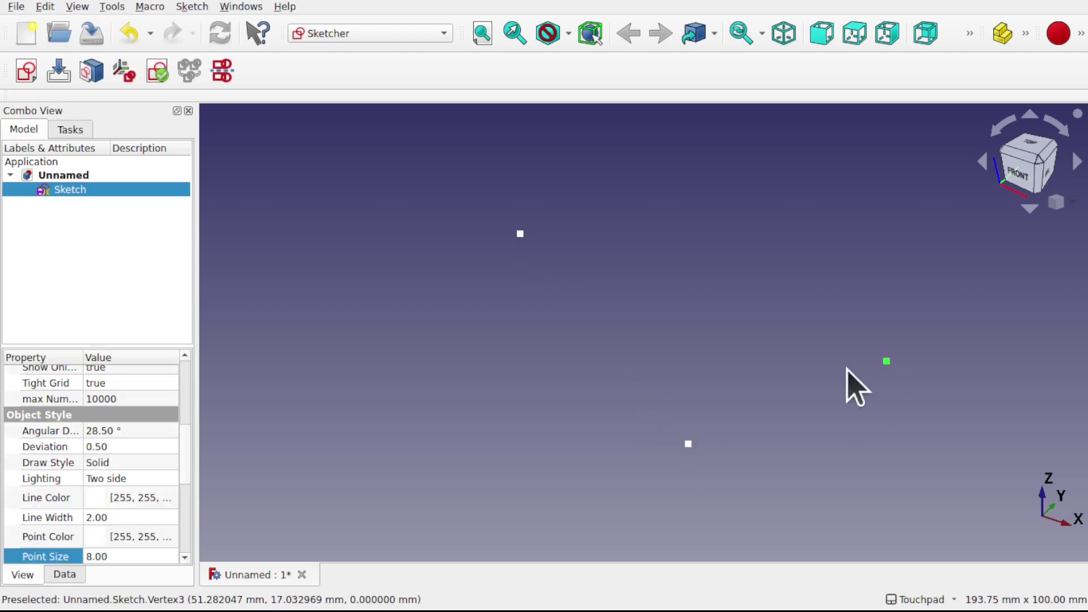
left_click(534, 323)
Step: Rename the three-point sketch as BaseSketch
left_click(77, 191)
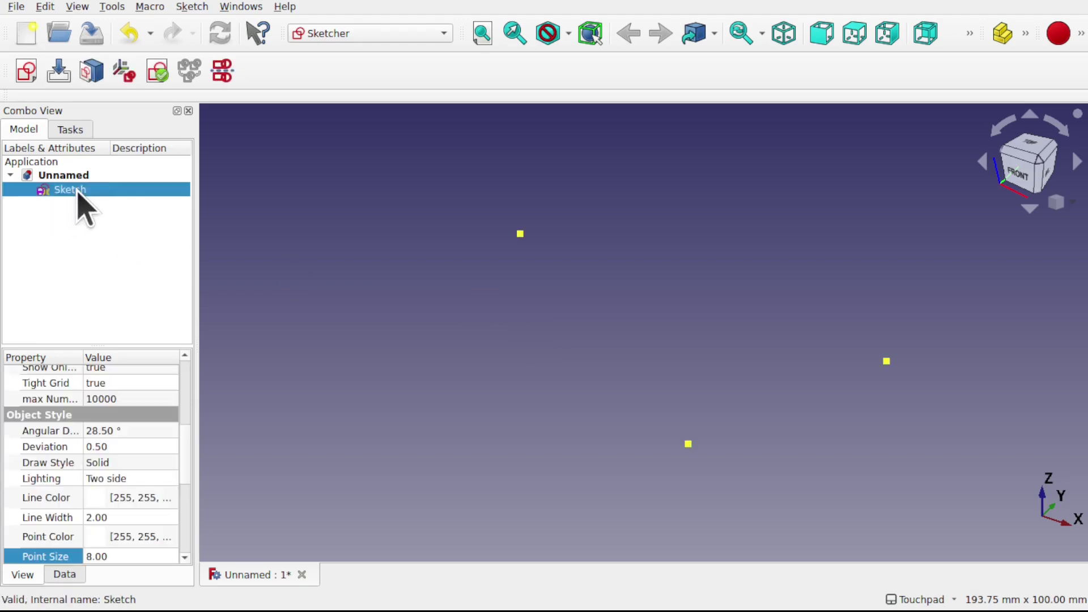
right_click(77, 191)
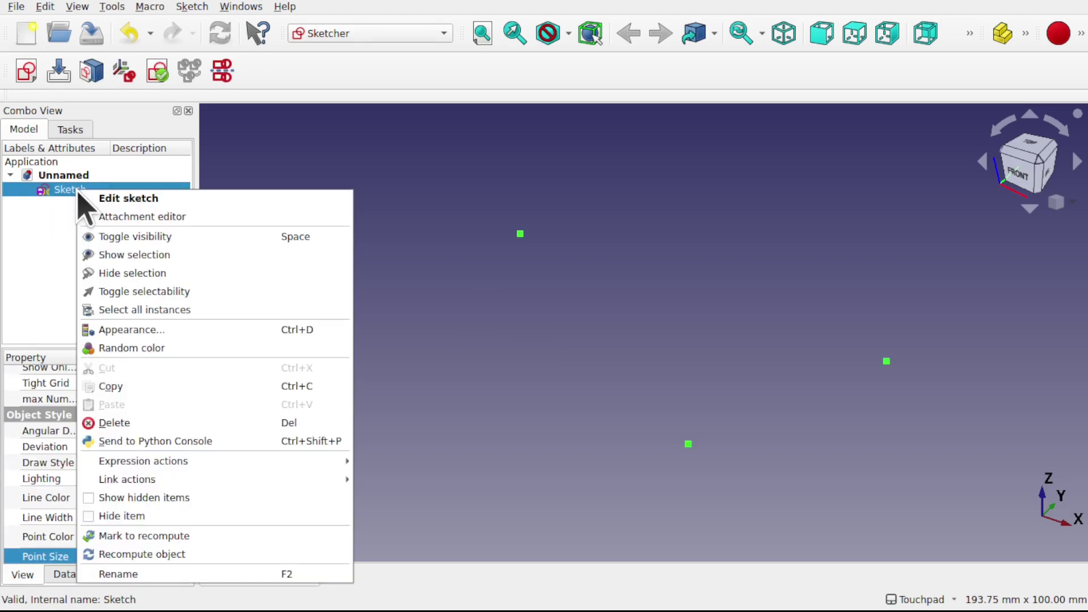
left_click(194, 571)
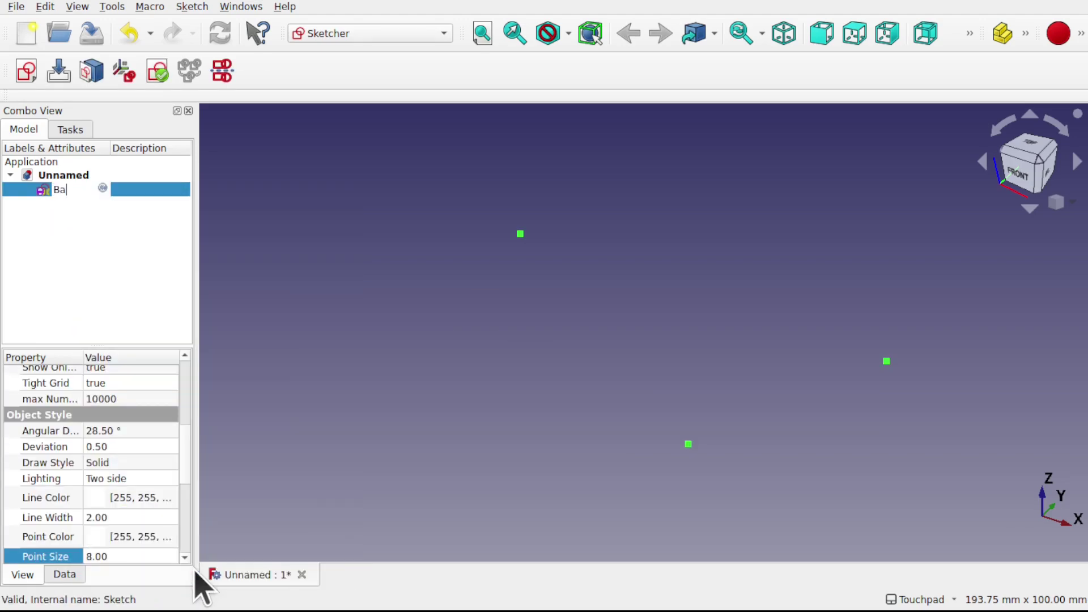
type("BaseSketc")
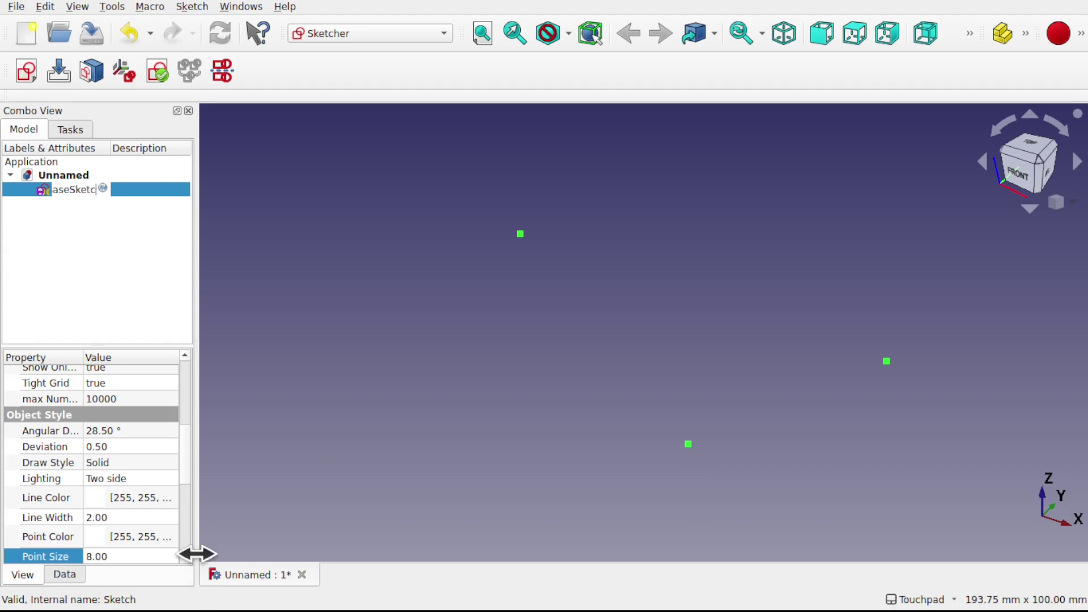
type("h")
key("Return")
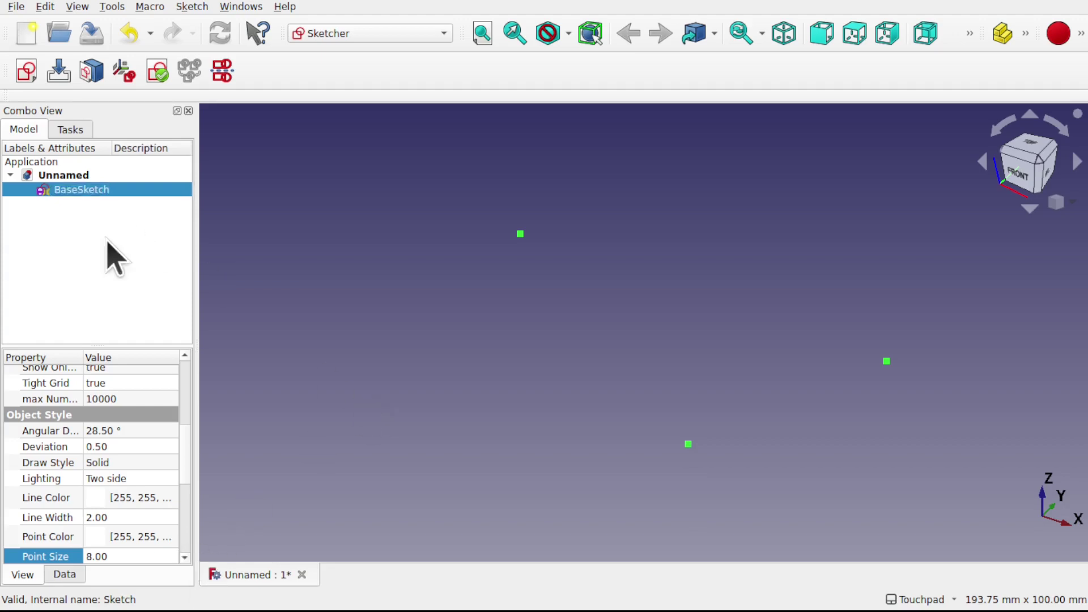
left_click(383, 268)
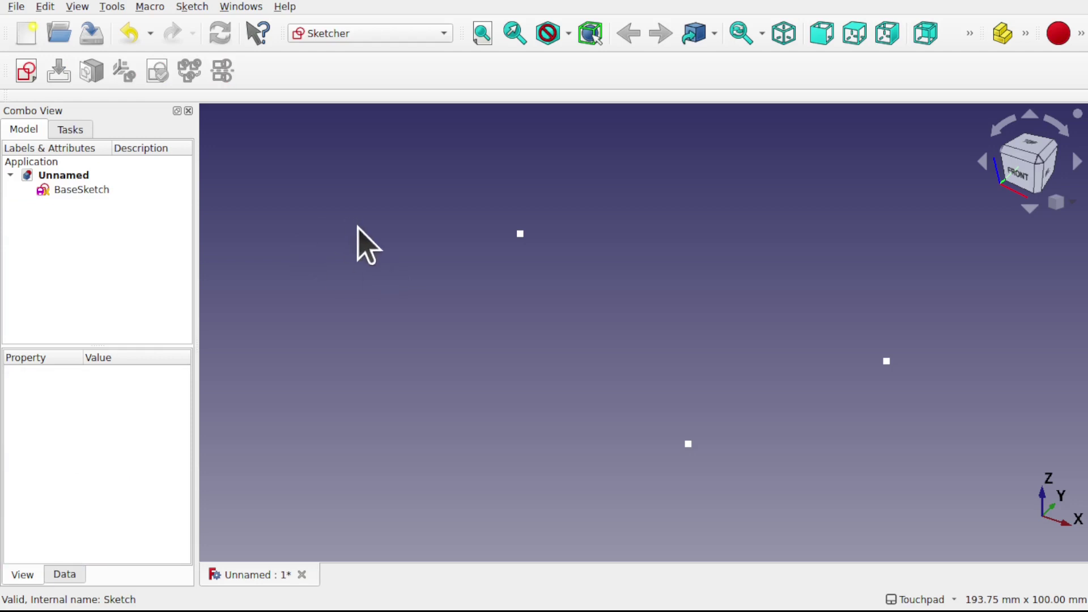
Step: Create a second XY-plane sketch and draw an L-shaped polyline from about 28 mm up the Y axis through the origin along the X axis
left_click(26, 74)
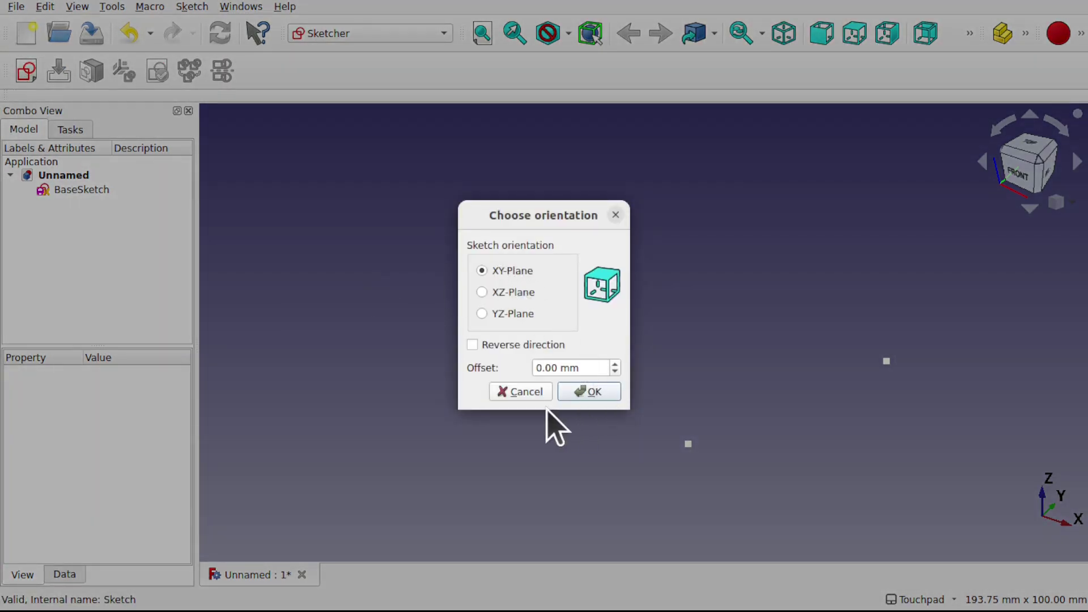
left_click(583, 391)
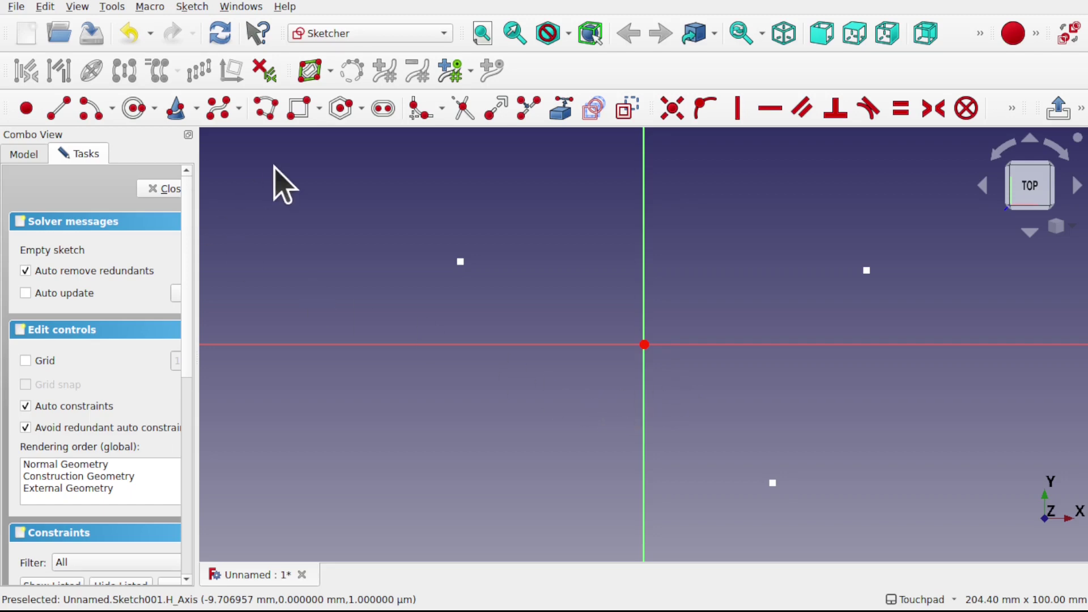
left_click(266, 112)
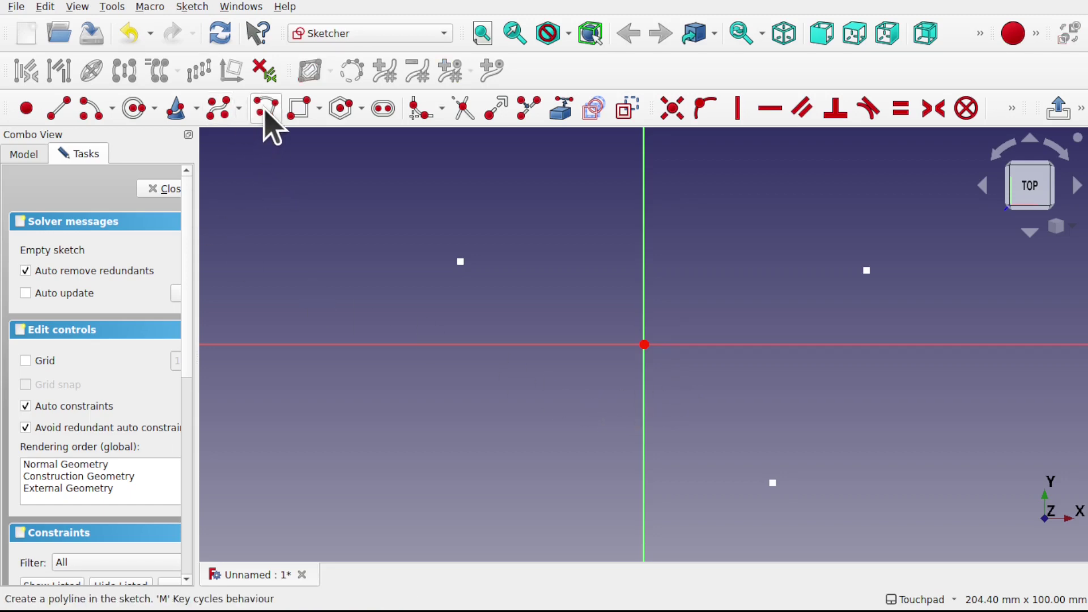
left_click(644, 221)
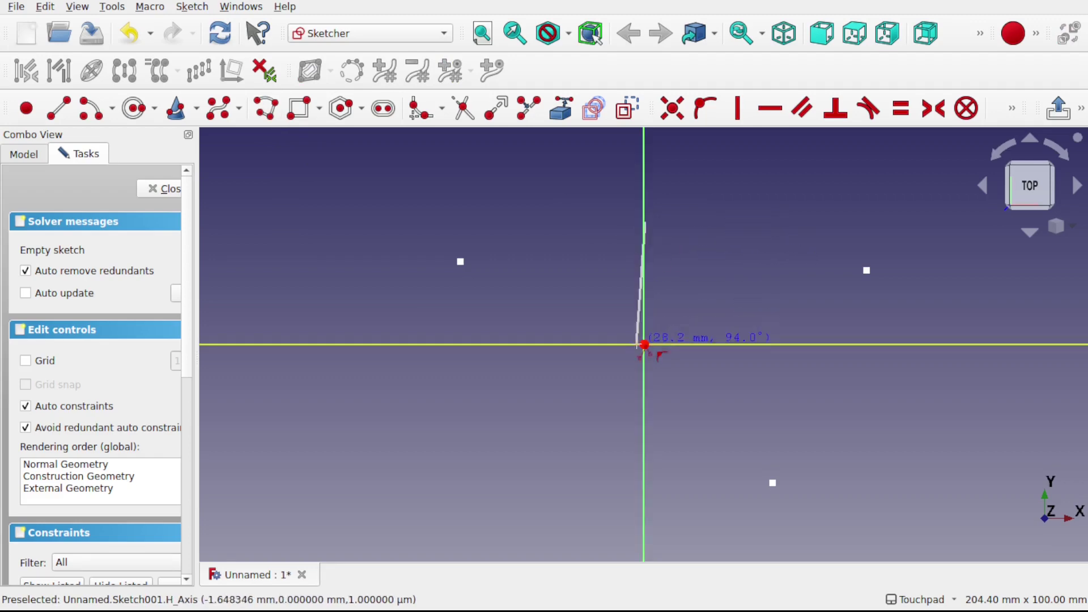
left_click(644, 343)
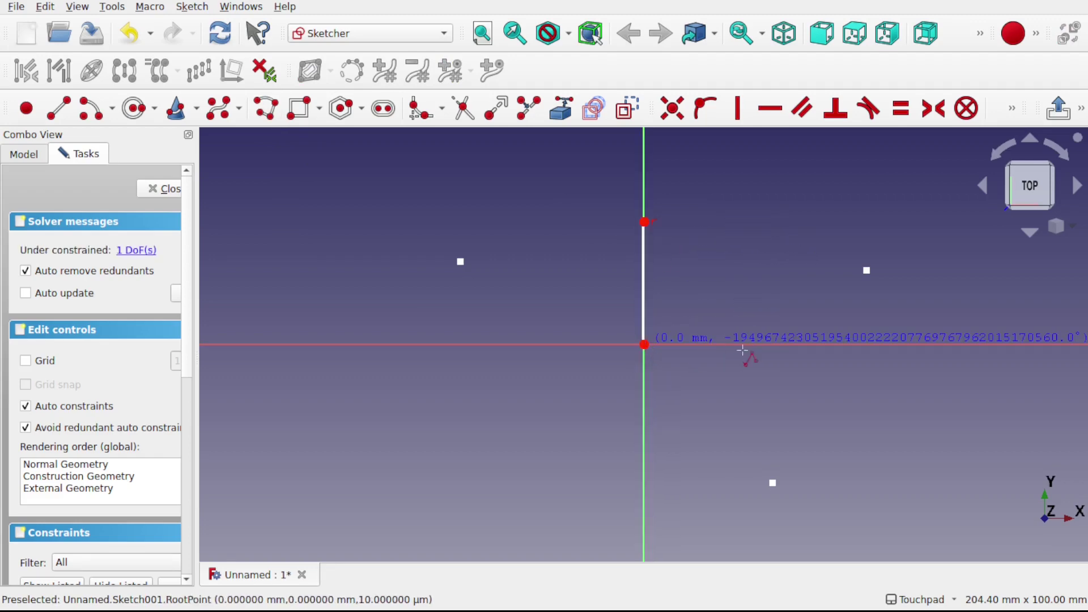
left_click(843, 344)
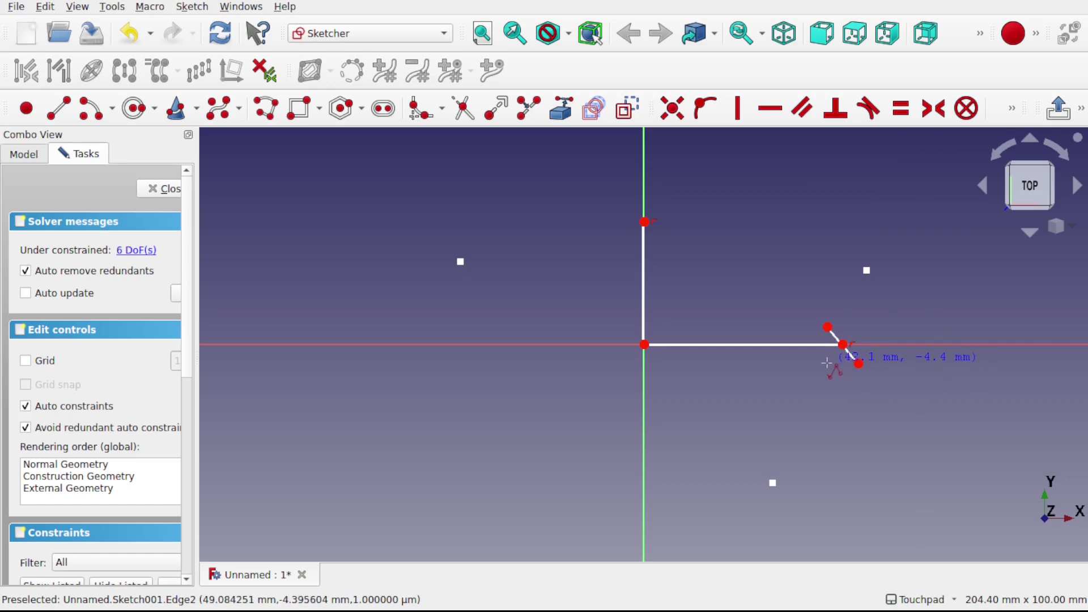
Step: Draw two crossing diagonal lines at the outer end of the X-axis line to form an X mark
left_click(859, 364)
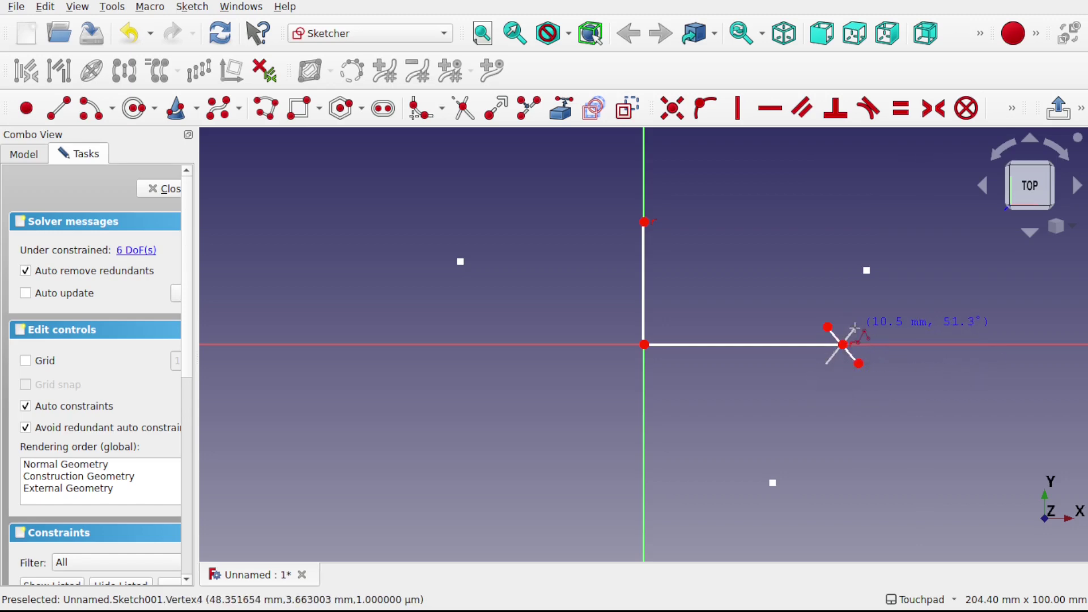
left_click(854, 327)
right_click(854, 328)
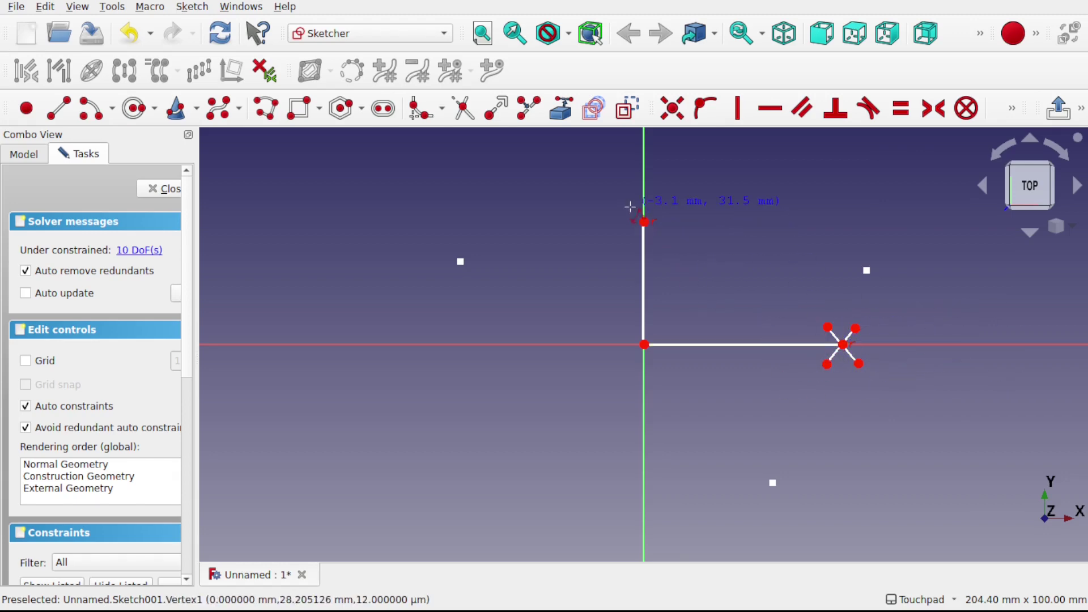
Step: Draw a slanted polyline through the upper end of the Y-axis line and a short branch from its upper left to form a Y mark
left_click(656, 194)
left_click(644, 222)
left_click(632, 246)
right_click(631, 245)
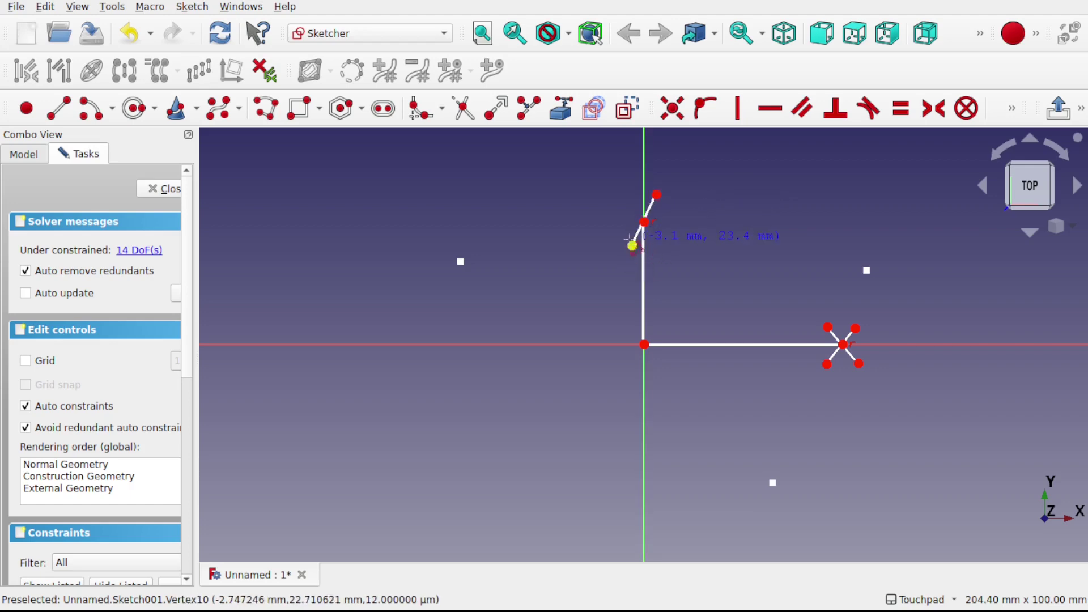
left_click(625, 199)
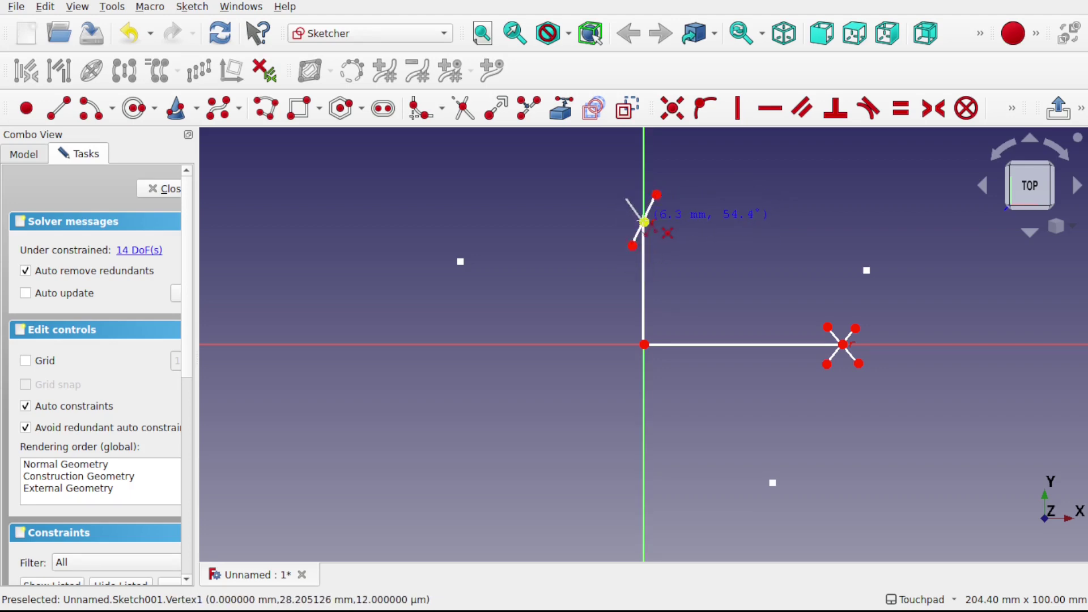
left_click(644, 221)
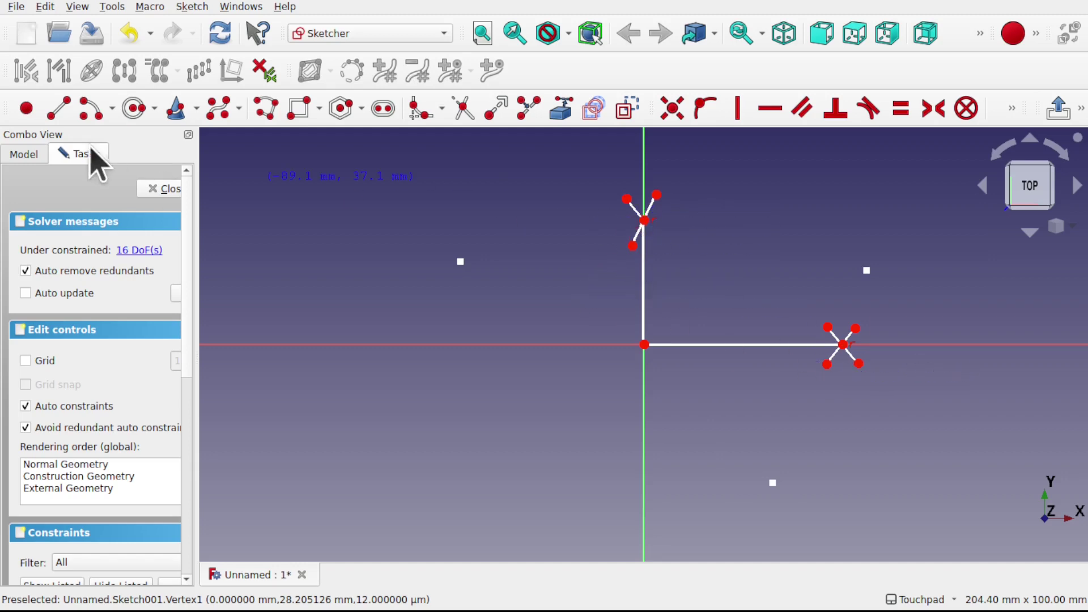
Step: Draw a circle of about 4 mm radius centred on the origin and finish the sketch
left_click(135, 108)
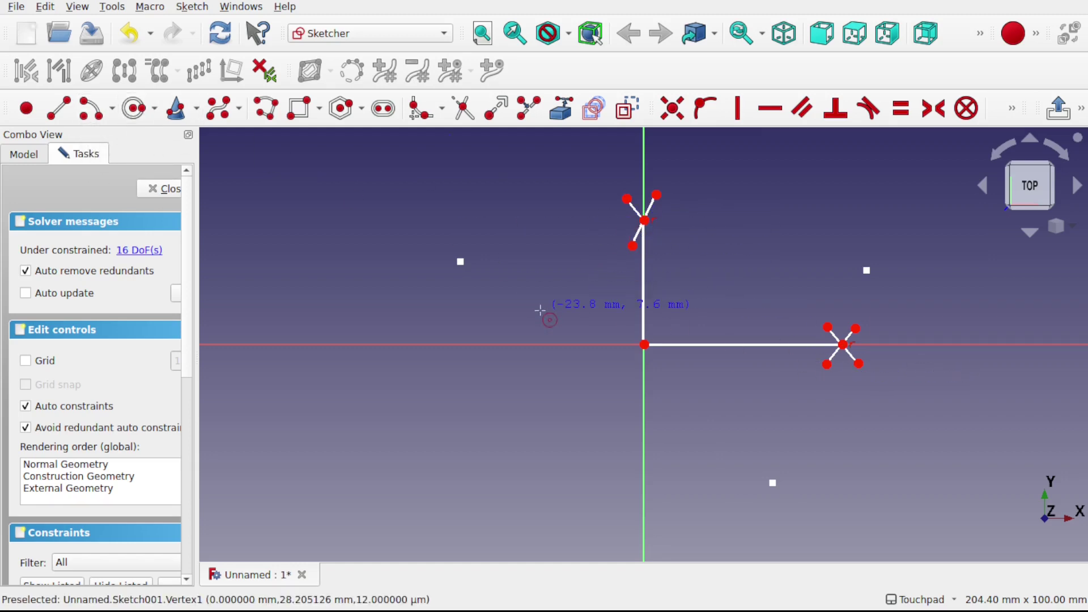
left_click(644, 344)
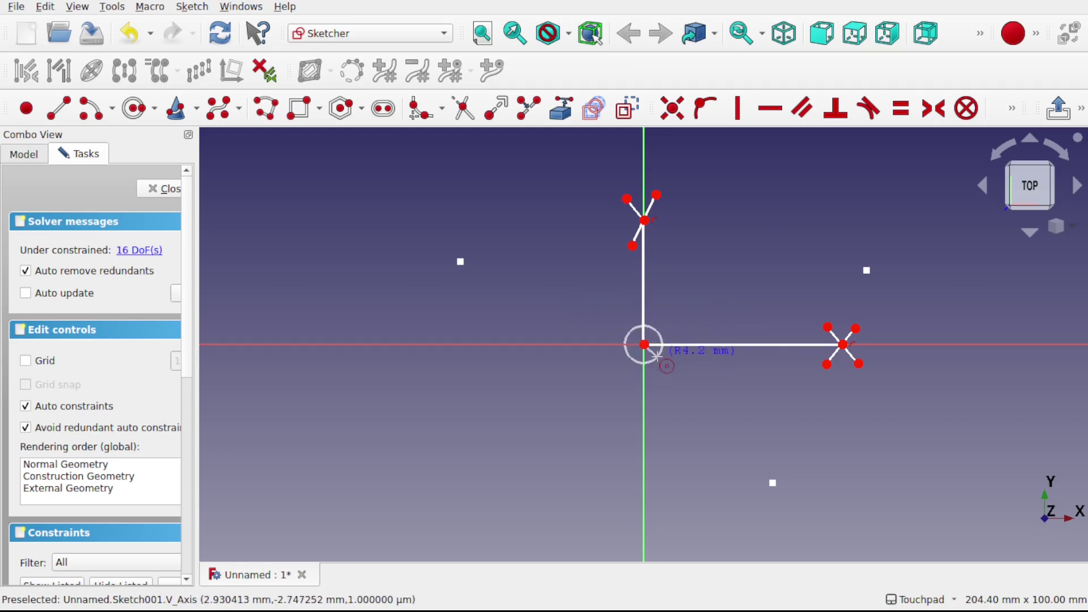
left_click(656, 355)
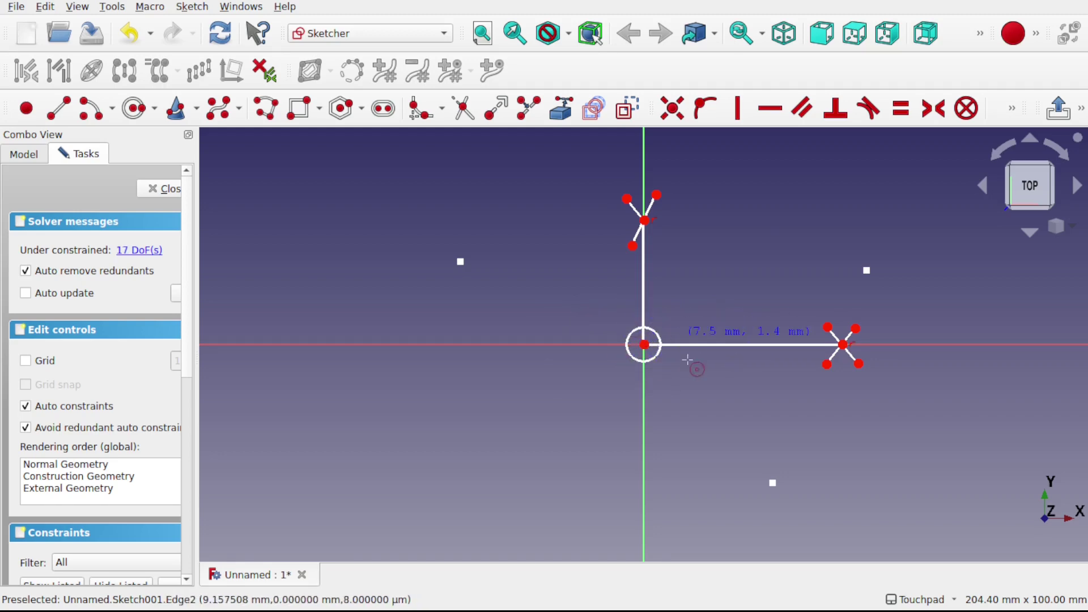
middle_click_drag(642, 404, 644, 391, "alt")
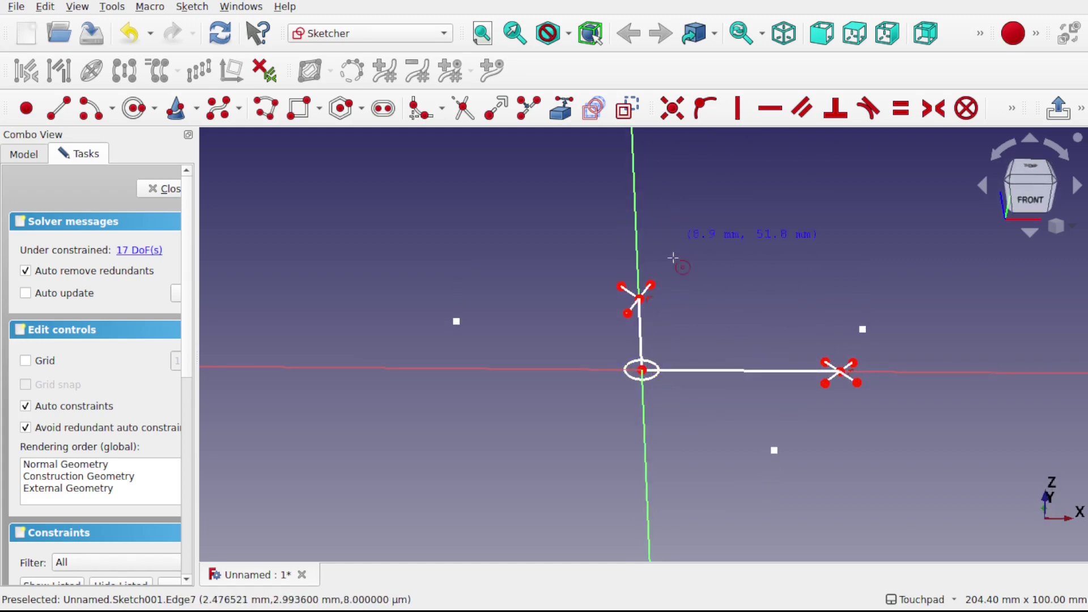
mouse_move(669, 298)
middle_mouse_down("alt")
mouse_move(631, 236)
mouse_move(607, 244)
mouse_move(626, 329)
middle_mouse_up("alt")
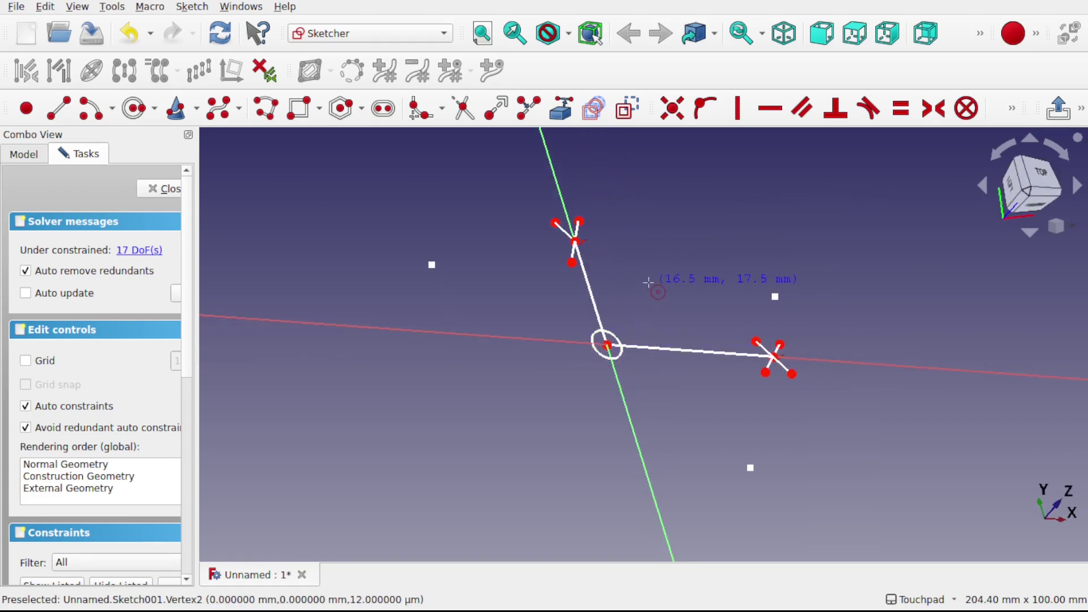
left_click(159, 190)
mouse_move(552, 374)
middle_mouse_down("alt")
mouse_move(594, 408)
mouse_move(655, 381)
mouse_move(651, 406)
middle_mouse_up("alt")
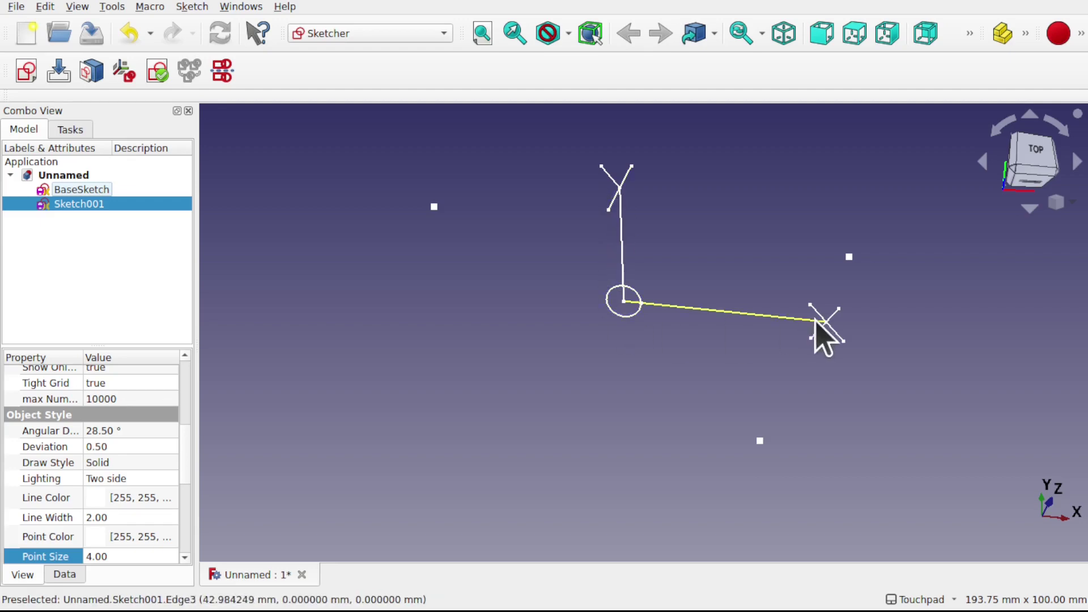
Step: Rename the axis-marking sketch as SketchToAttach
right_click(127, 208)
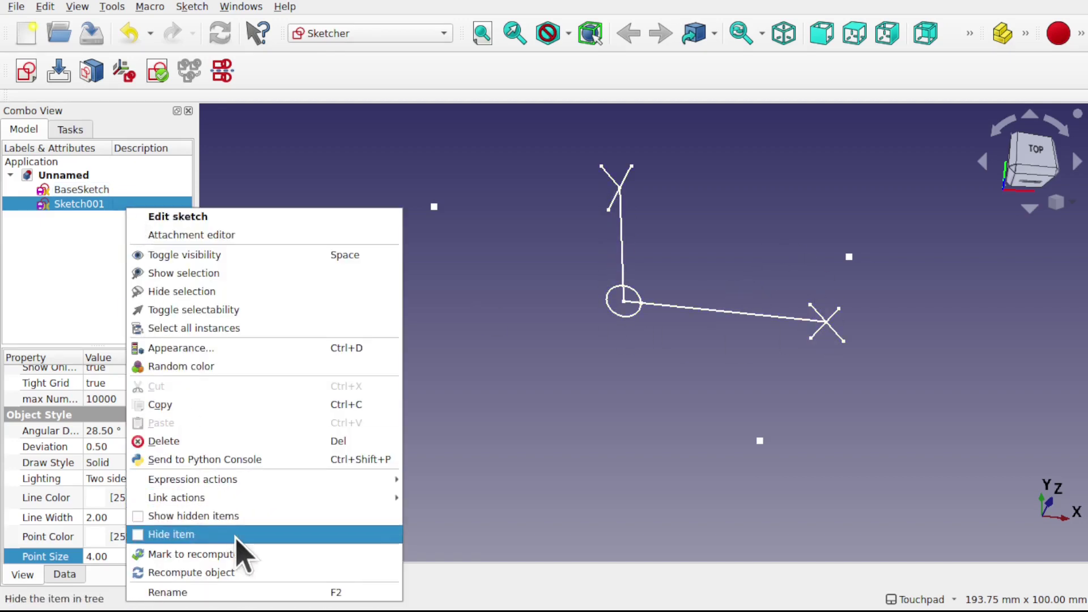
left_click(257, 592)
type("Sk")
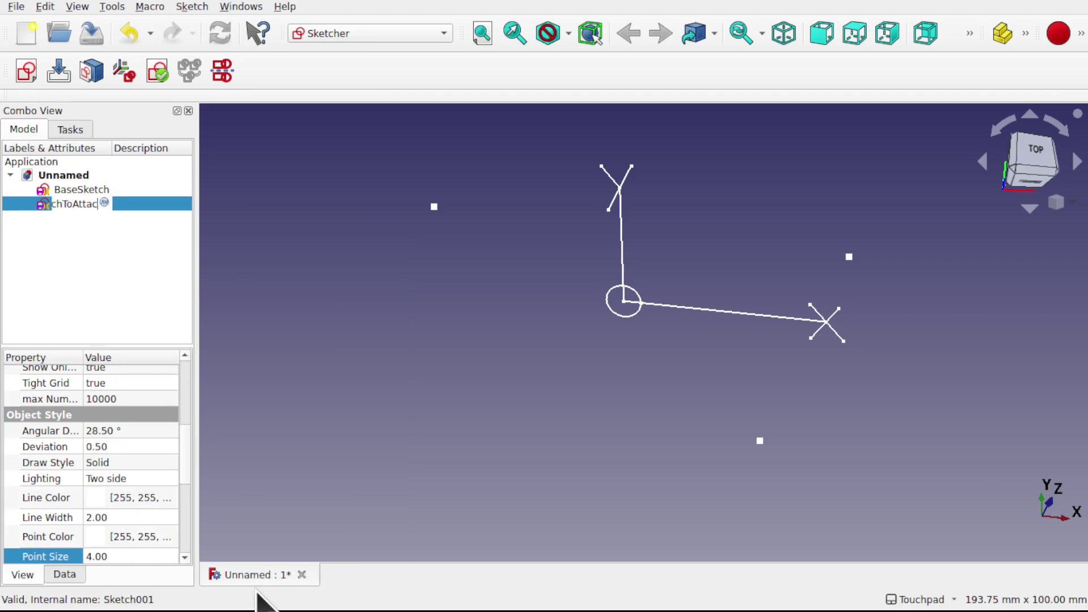
key("Return")
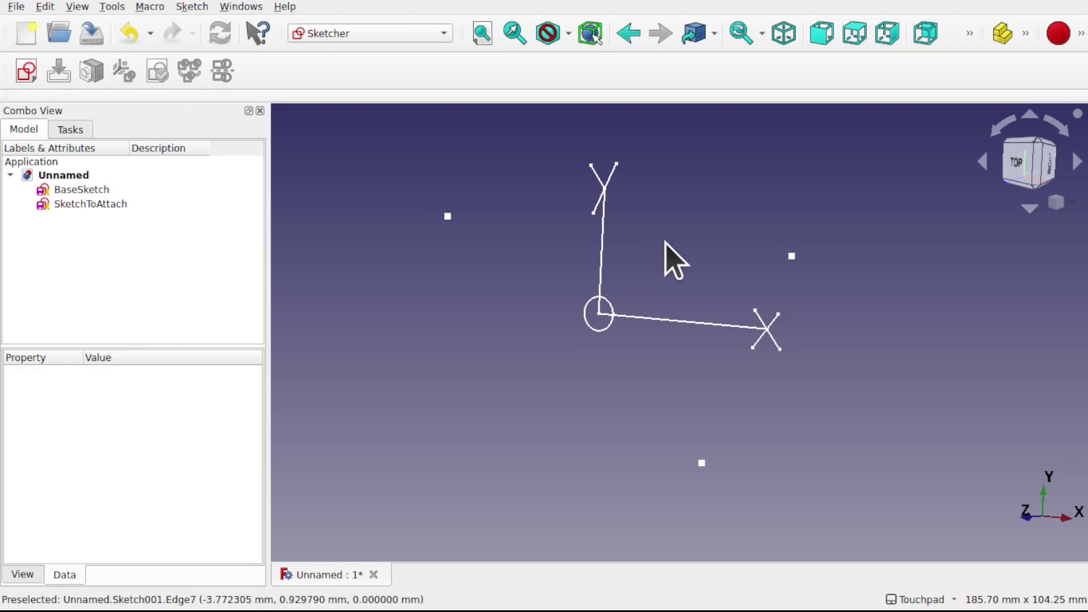
Step: Switch to the Draft workbench and set the working plane to Top (XY) in the top view
left_click(351, 34)
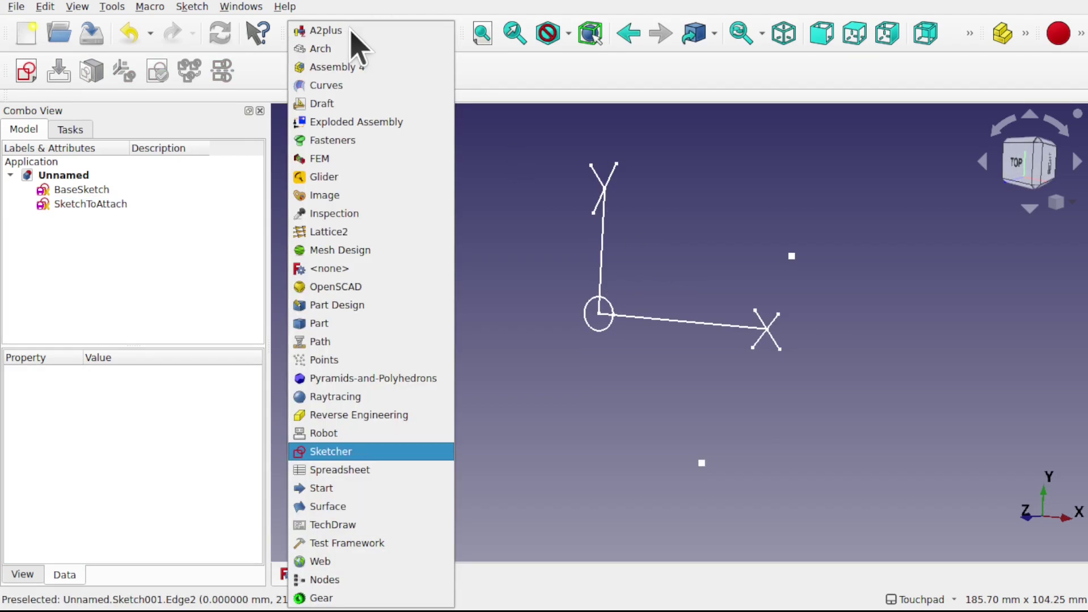
left_click(354, 104)
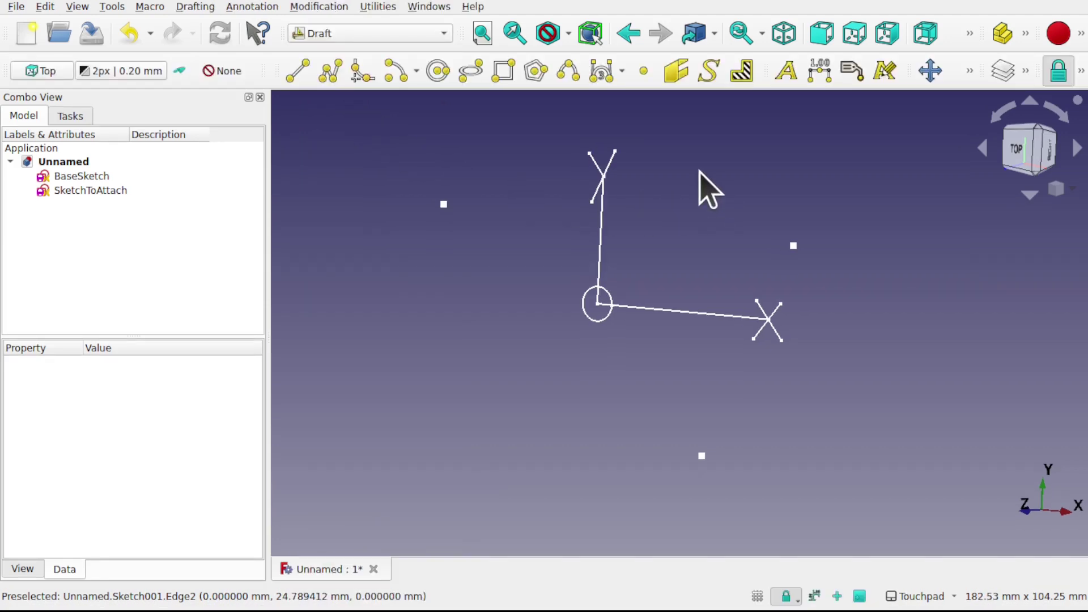
left_click(1009, 157)
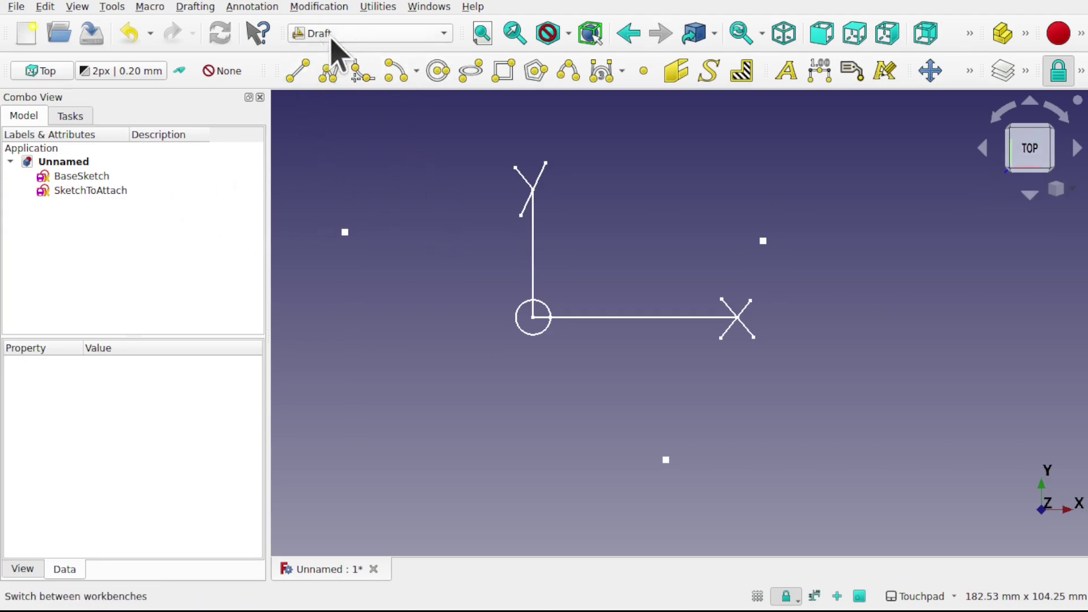
left_click(378, 6)
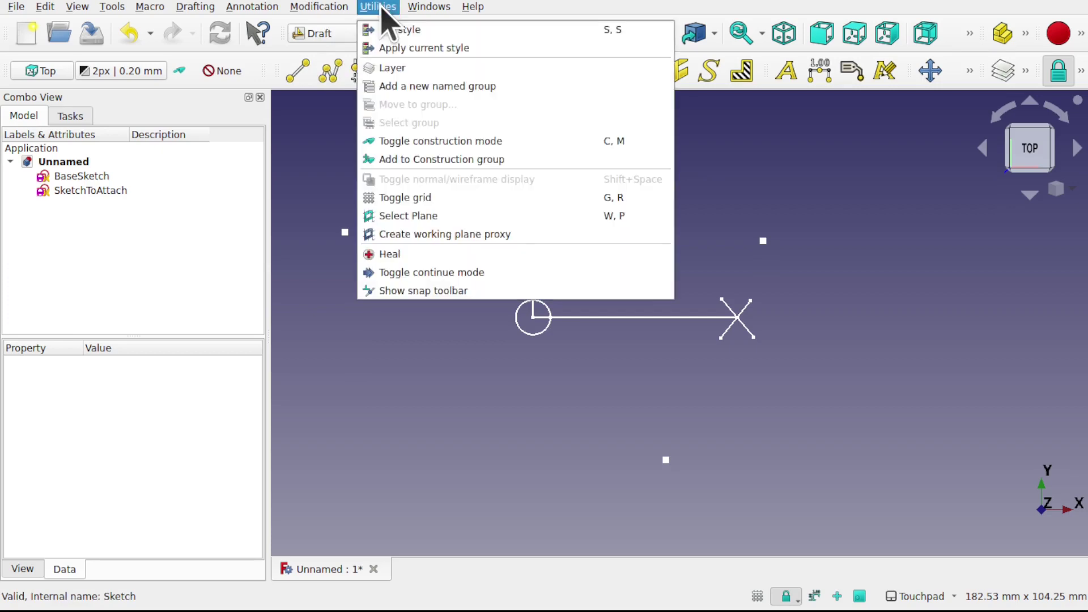
left_click(435, 215)
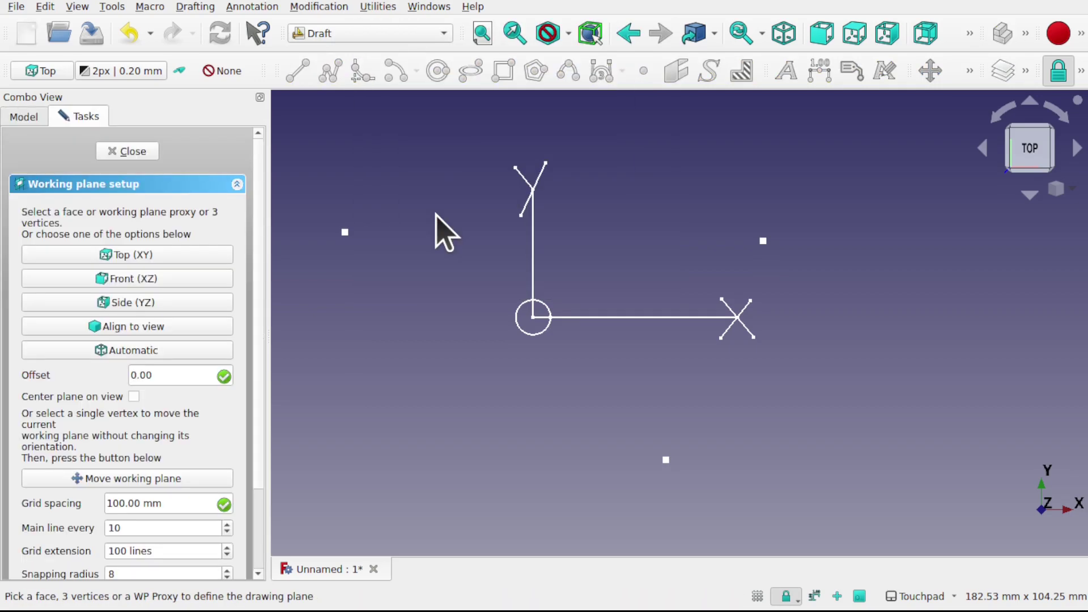
left_click(161, 255)
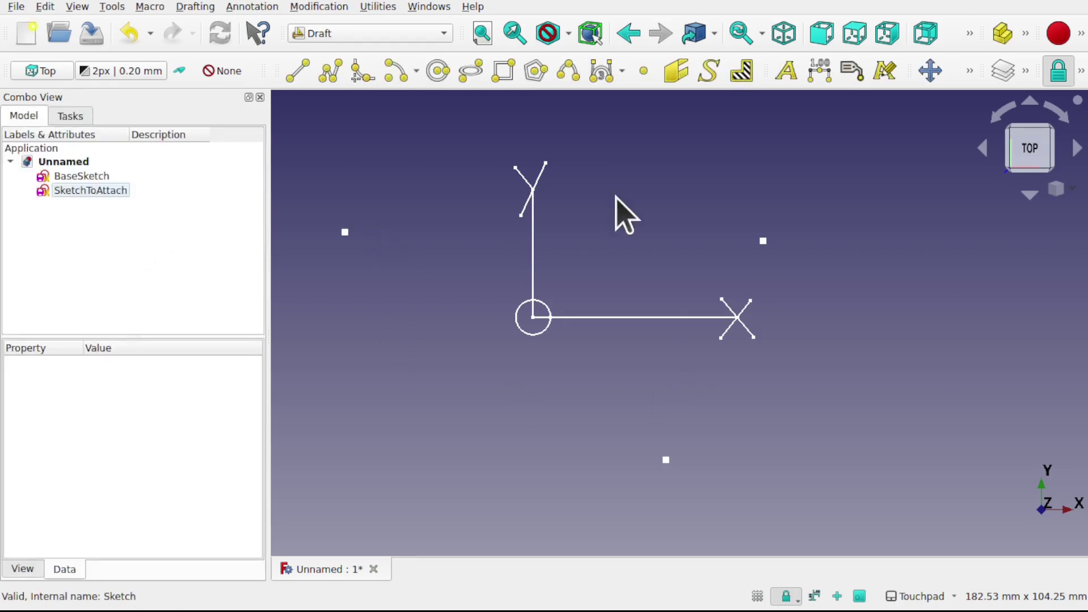
Step: Start a ShapeString just above the base sketch's upper-left point, at X -42.06 mm and Y 24.18 mm, with the string 1
left_click(716, 82)
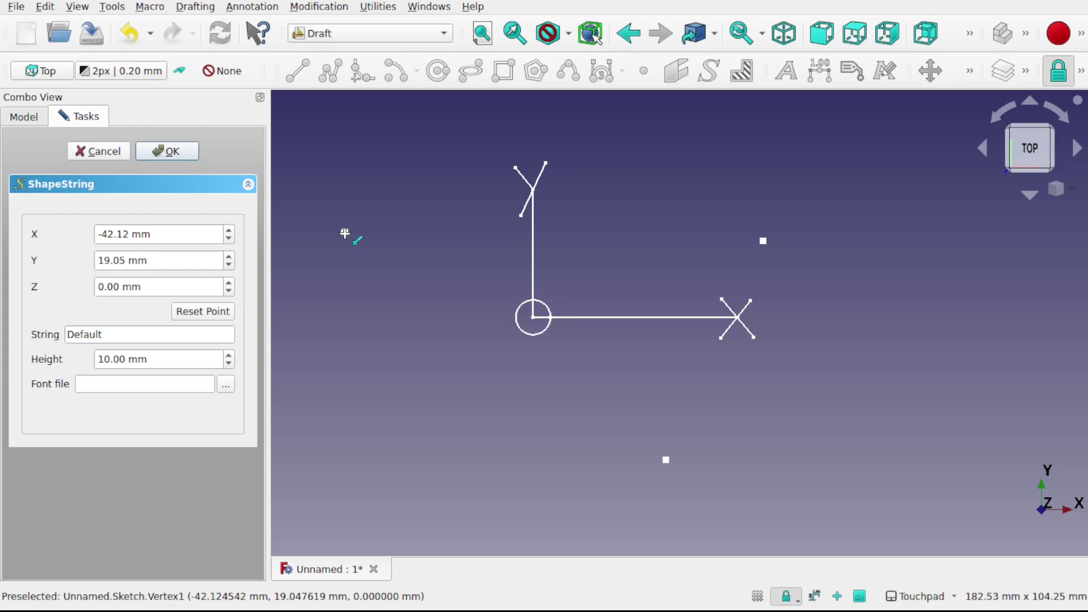
left_click(344, 210)
double_click(115, 334)
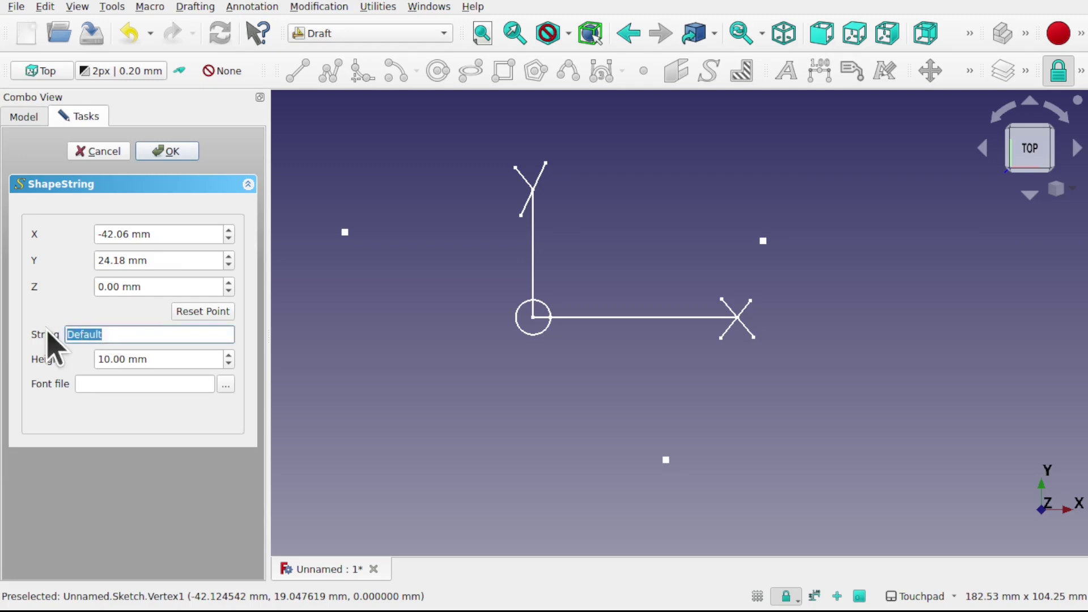
type("1")
Step: Choose DejaVuSans.ttf from /usr/share/fonts/truetype/dejavu as the font file and create the ShapeString
left_click(225, 384)
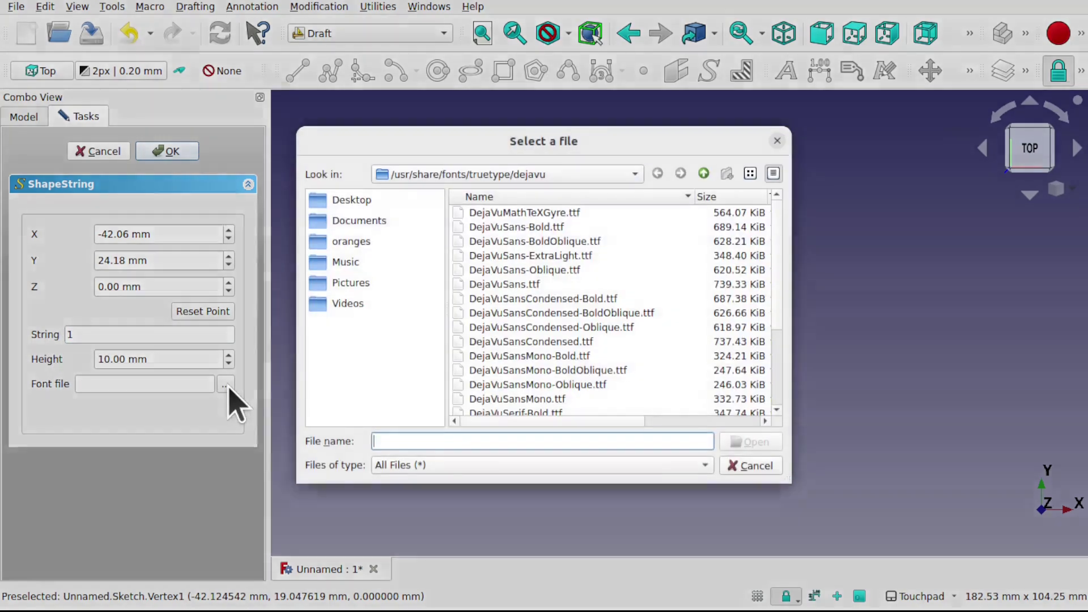
left_click(547, 174)
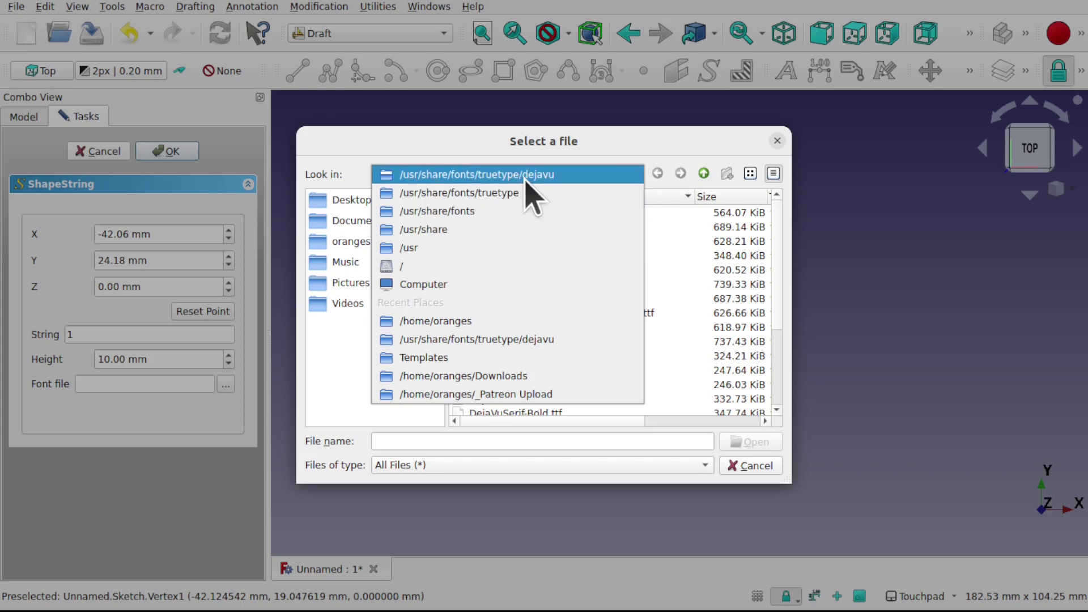
left_click(518, 193)
left_click(491, 241)
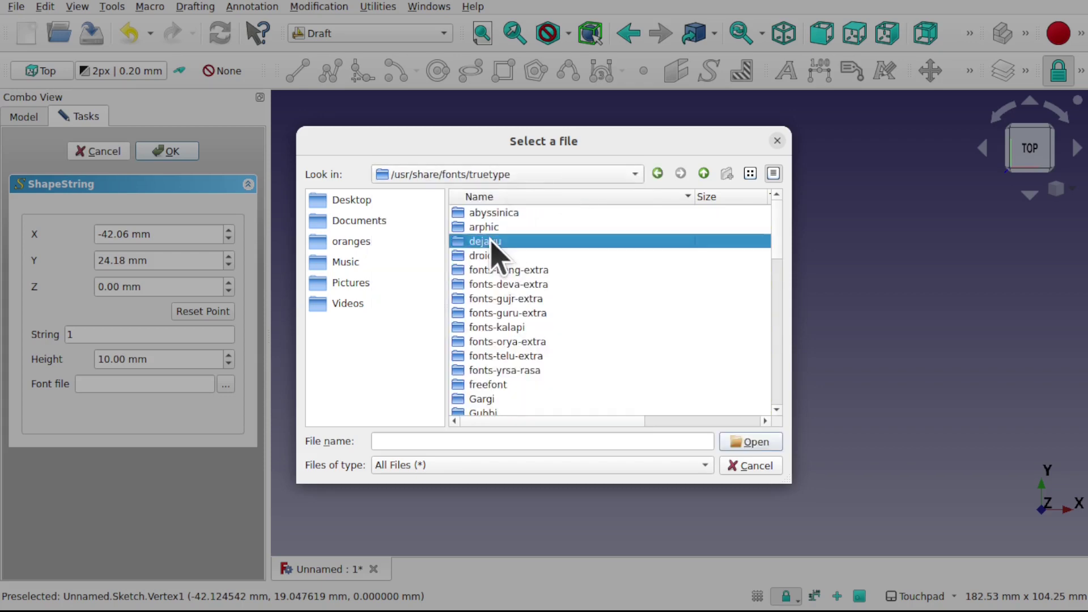
double_click(490, 241)
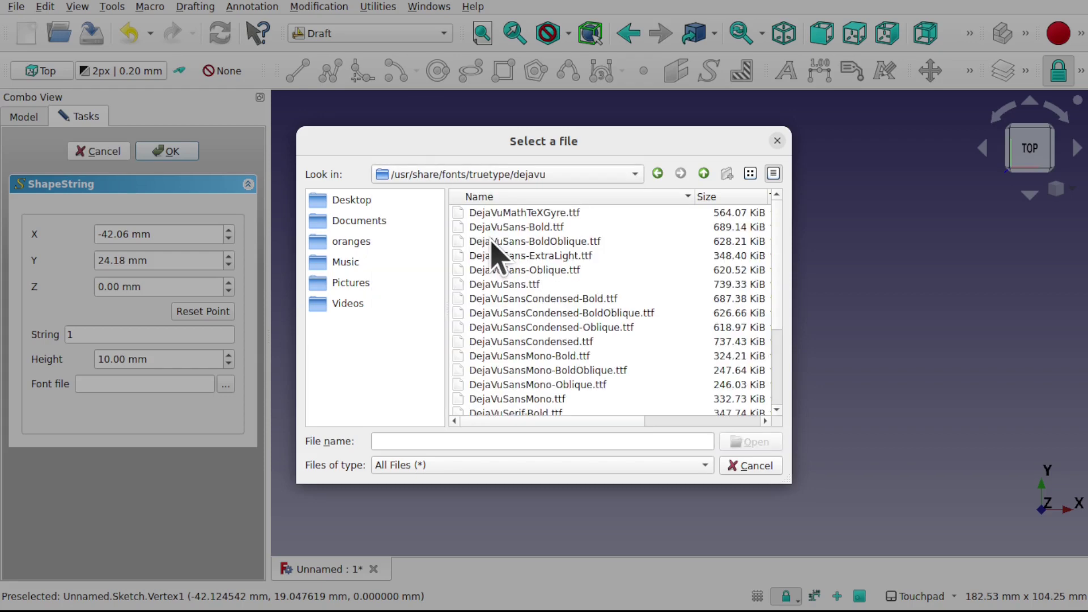
double_click(502, 285)
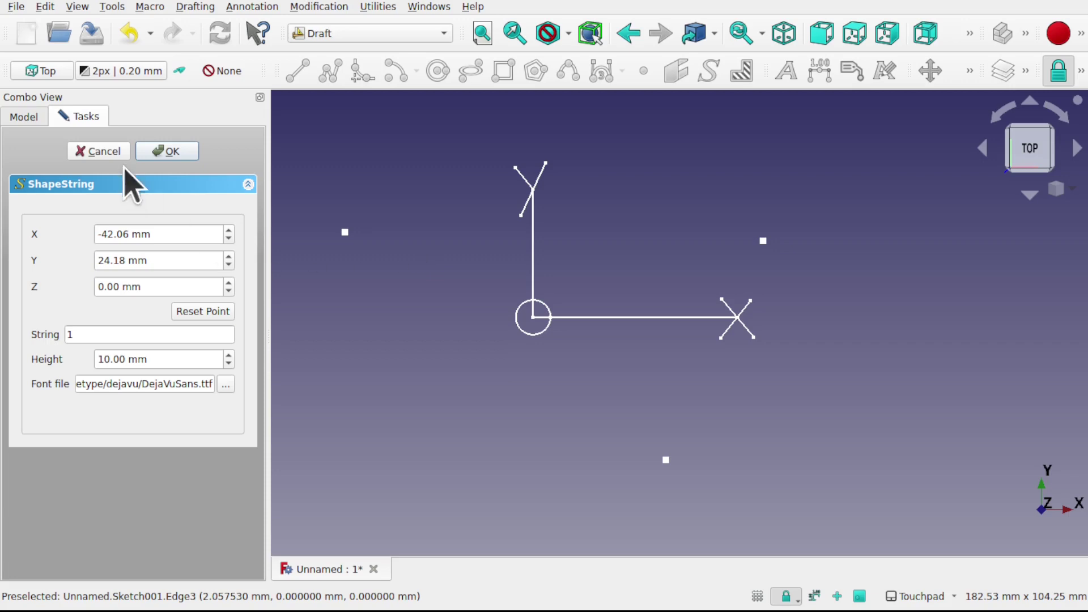
left_click(169, 152)
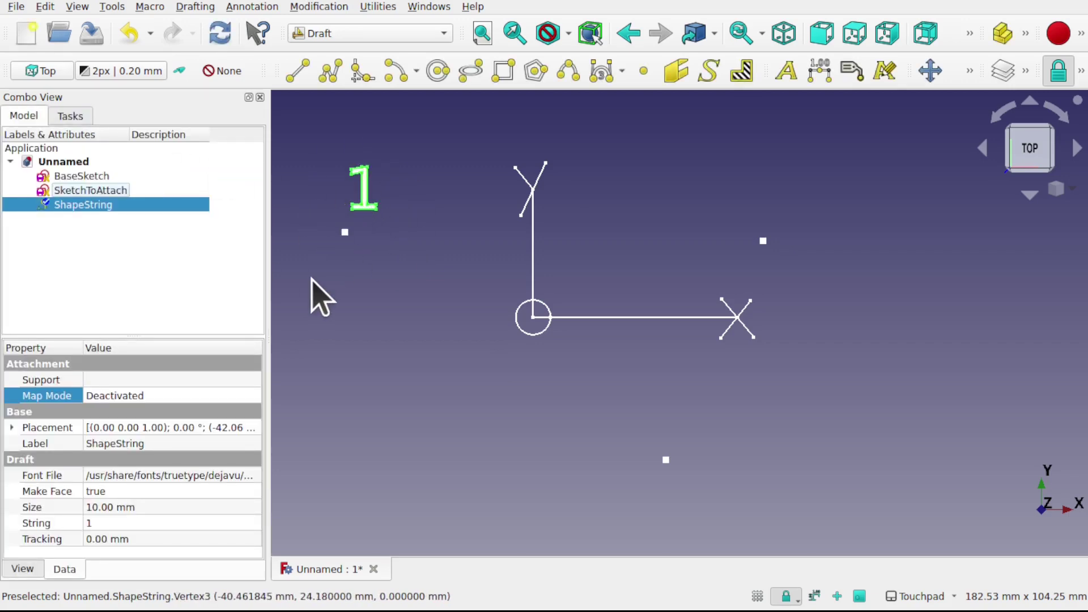
Step: Create a ShapeString reading 3 above the upper-right point, at X 51.34 mm and Y 23.29 mm, using the DejaVuSans.ttf font
left_click(762, 240)
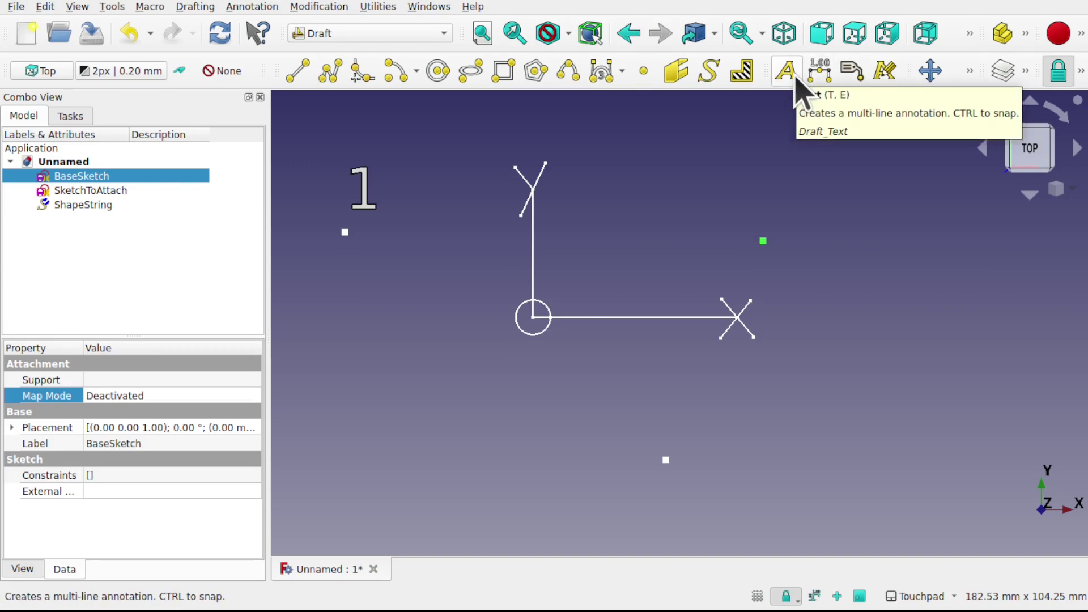
left_click(710, 72)
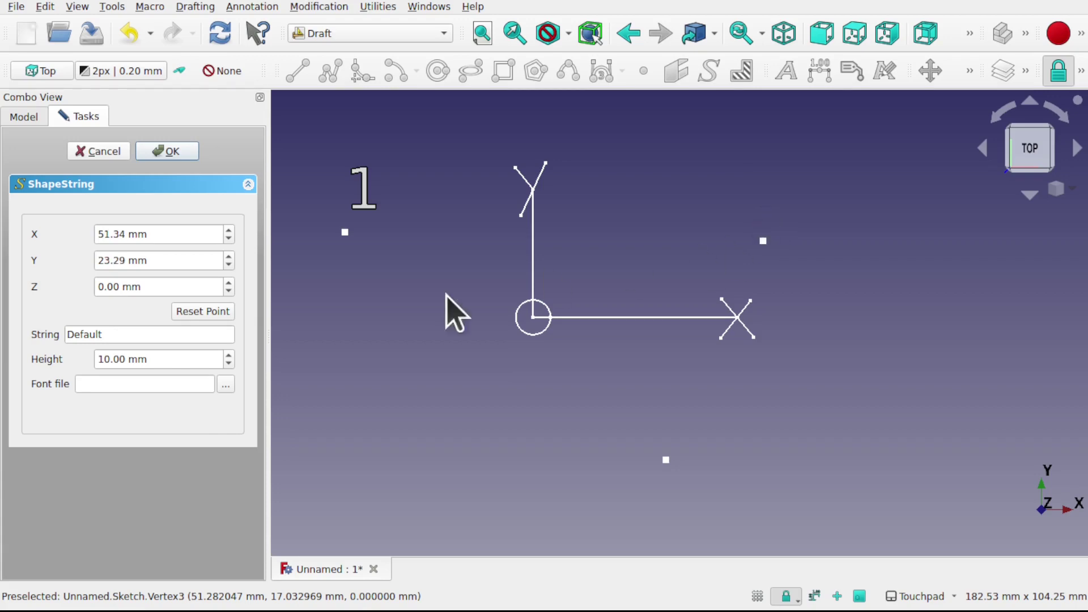
double_click(114, 334)
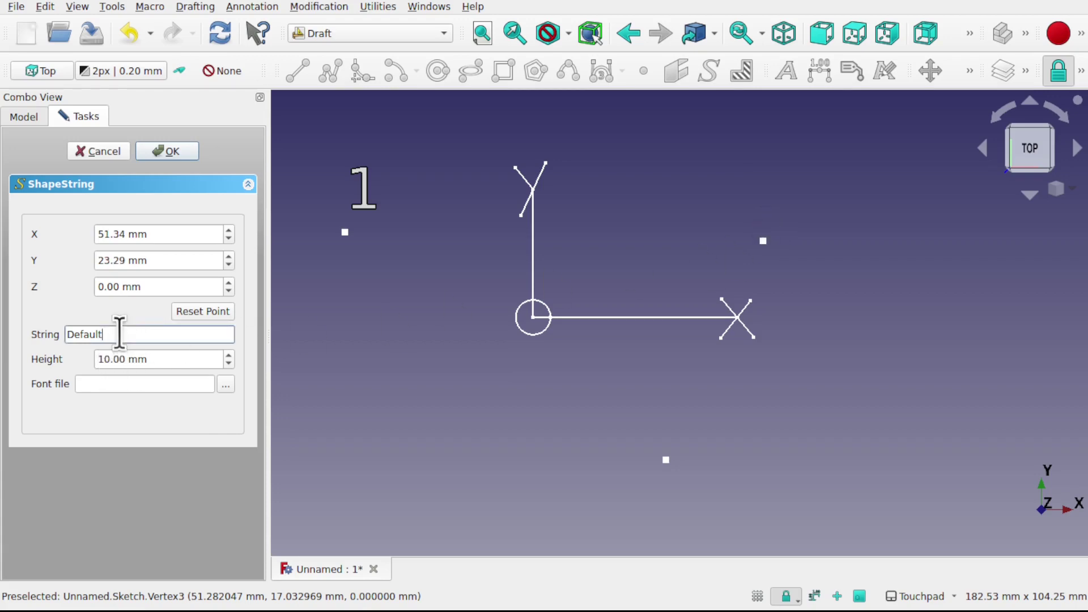
left_click(226, 385)
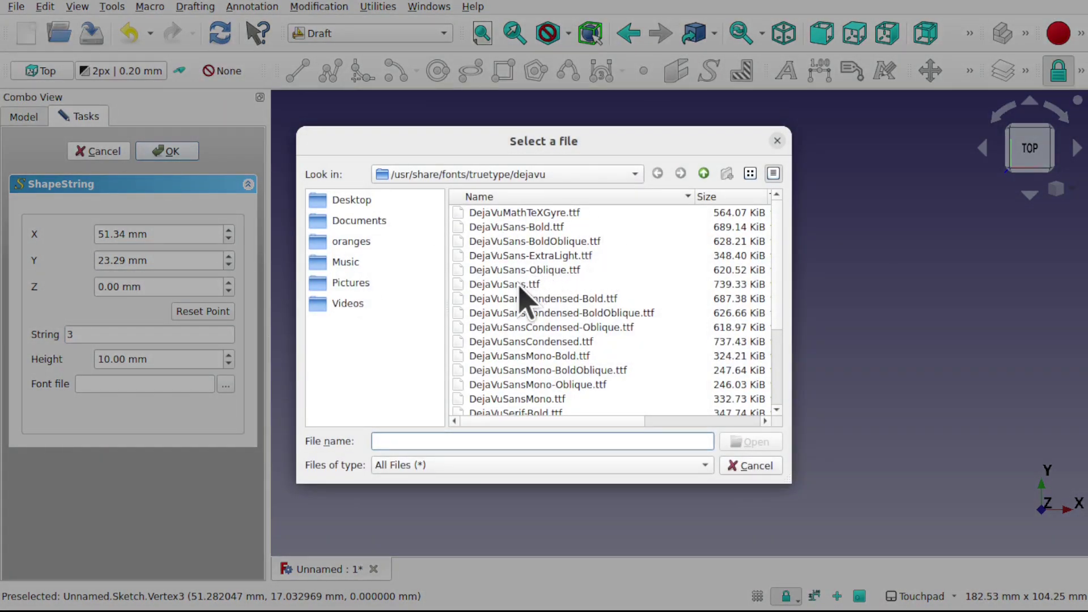
double_click(520, 285)
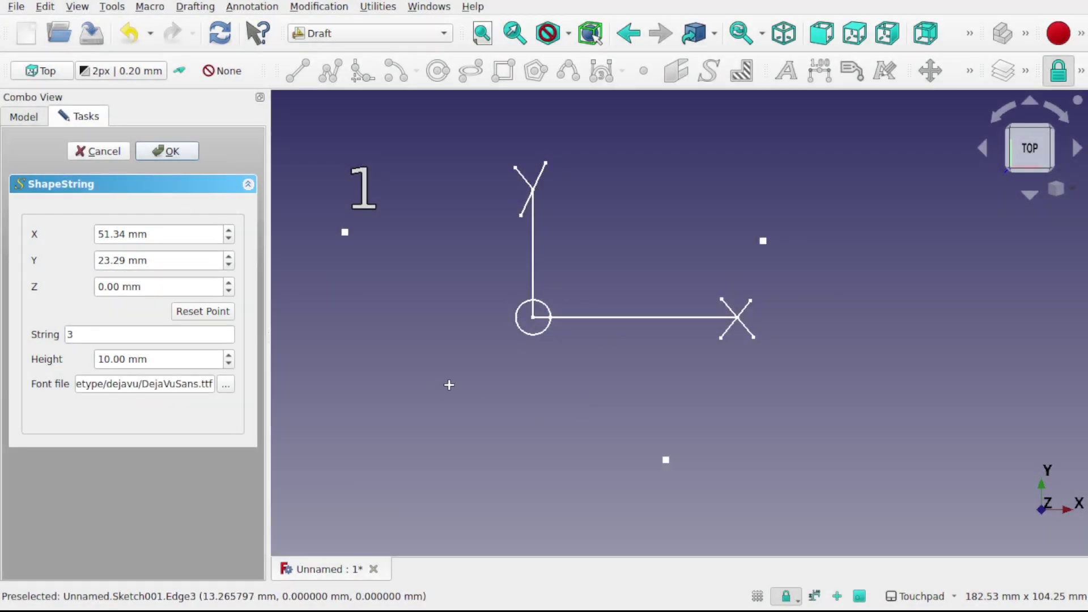
left_click(167, 152)
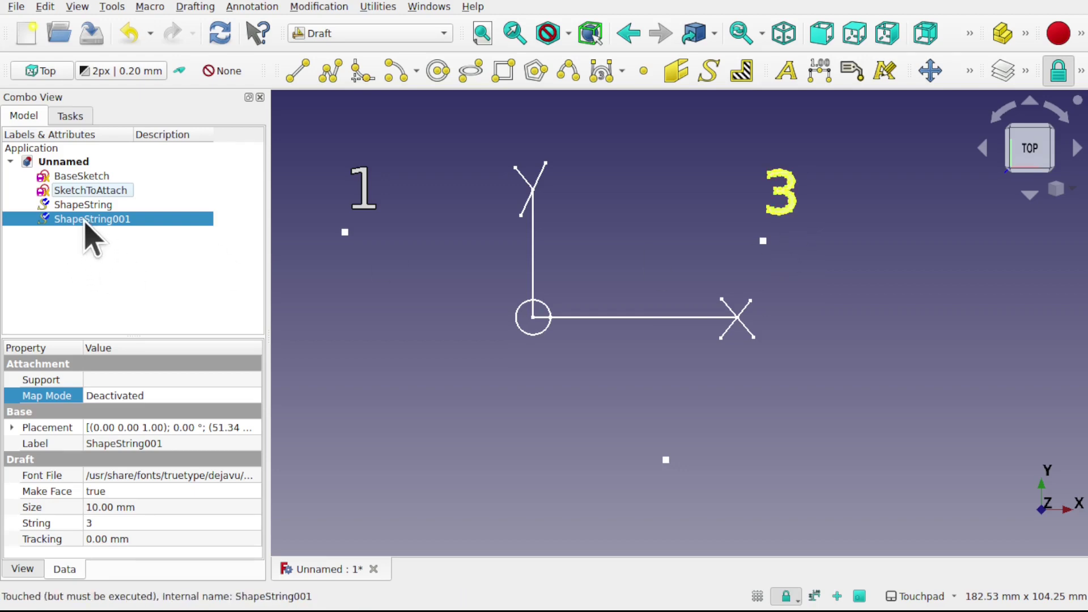
Step: Duplicate the ShapeString reading 3 and move the copy beside the lower base point, shifting it -20.80 mm in X
left_click(45, 6)
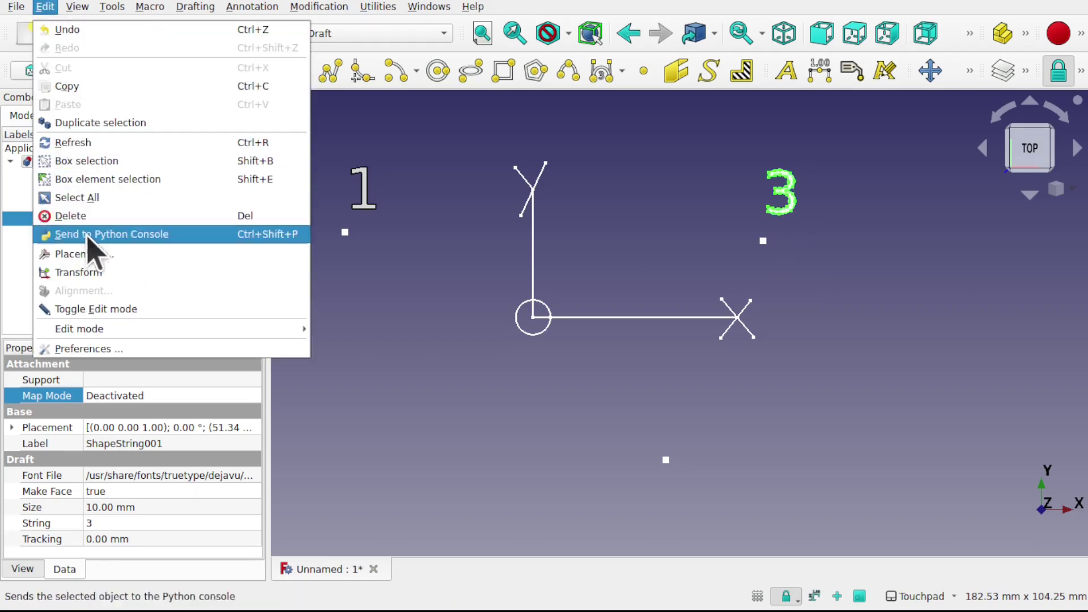
left_click(108, 122)
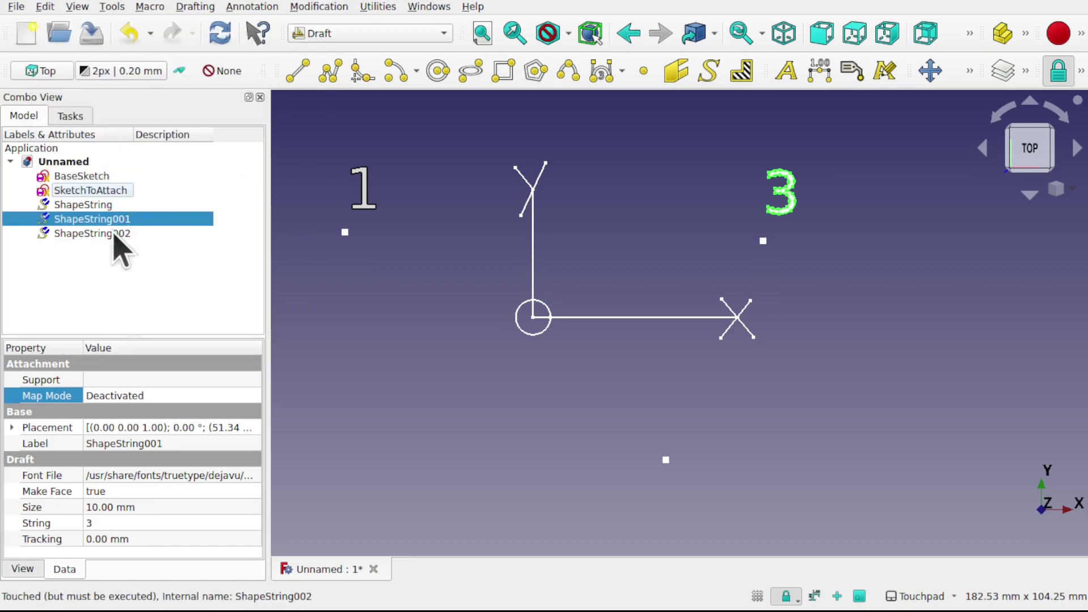
left_click(96, 233)
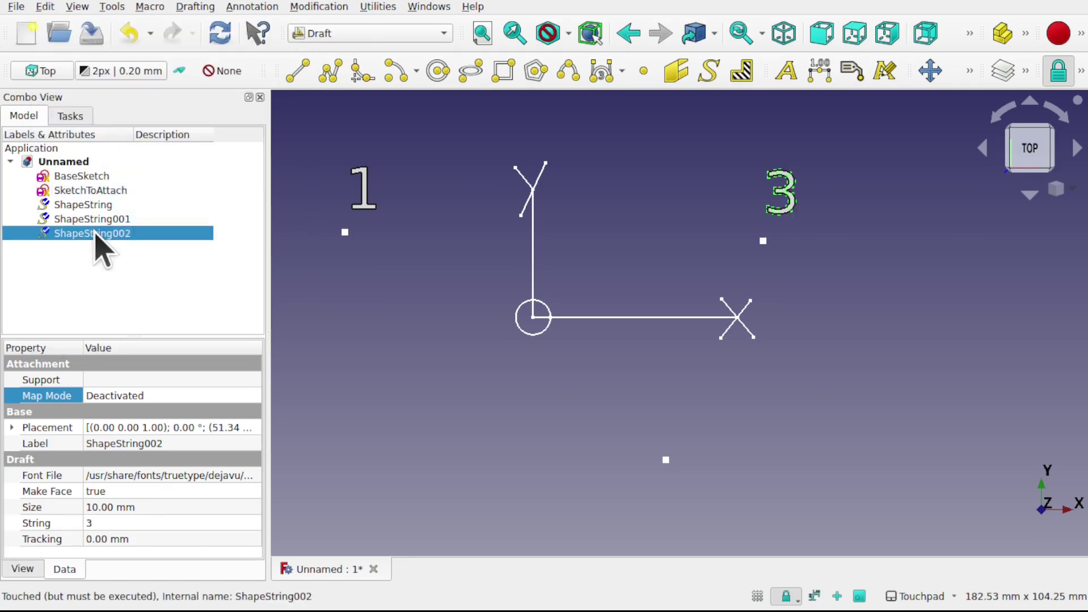
right_click(96, 234)
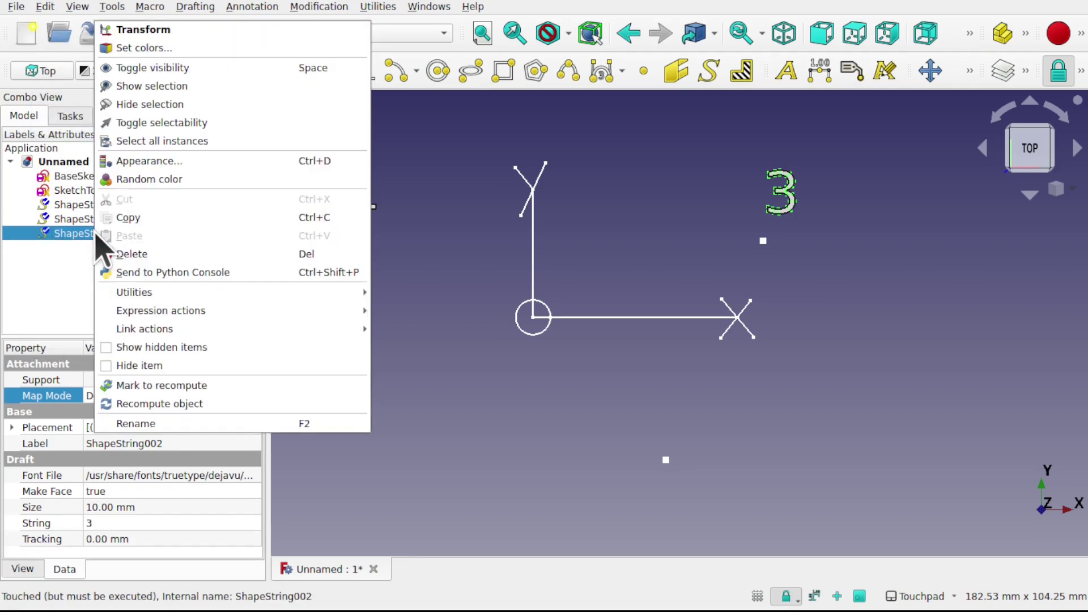
left_click(164, 31)
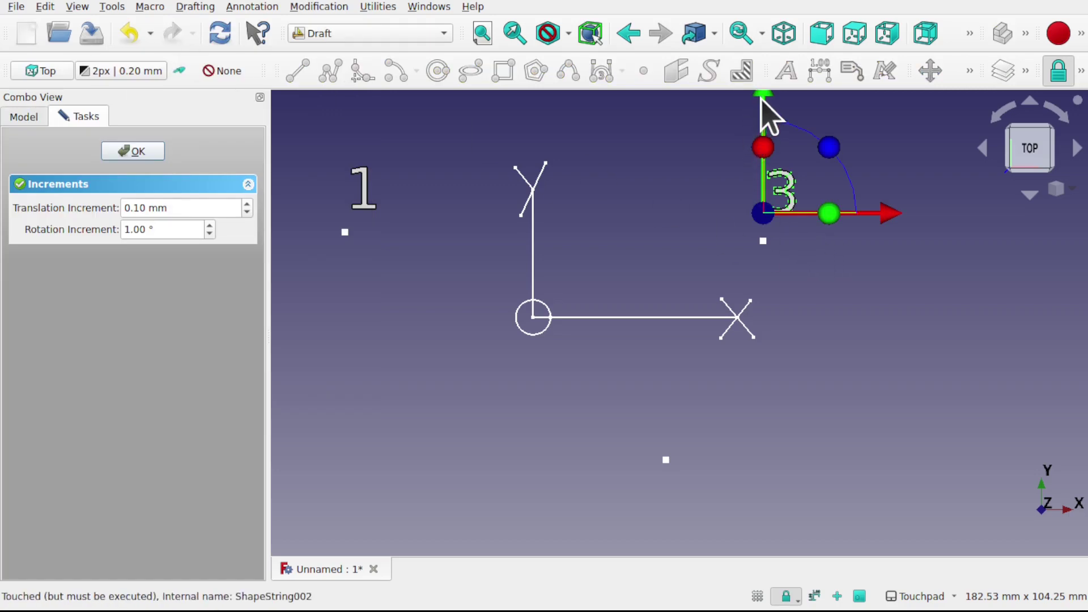
left_click_drag(770, 102, 796, 363)
left_click_drag(887, 459, 797, 487)
left_click(145, 151)
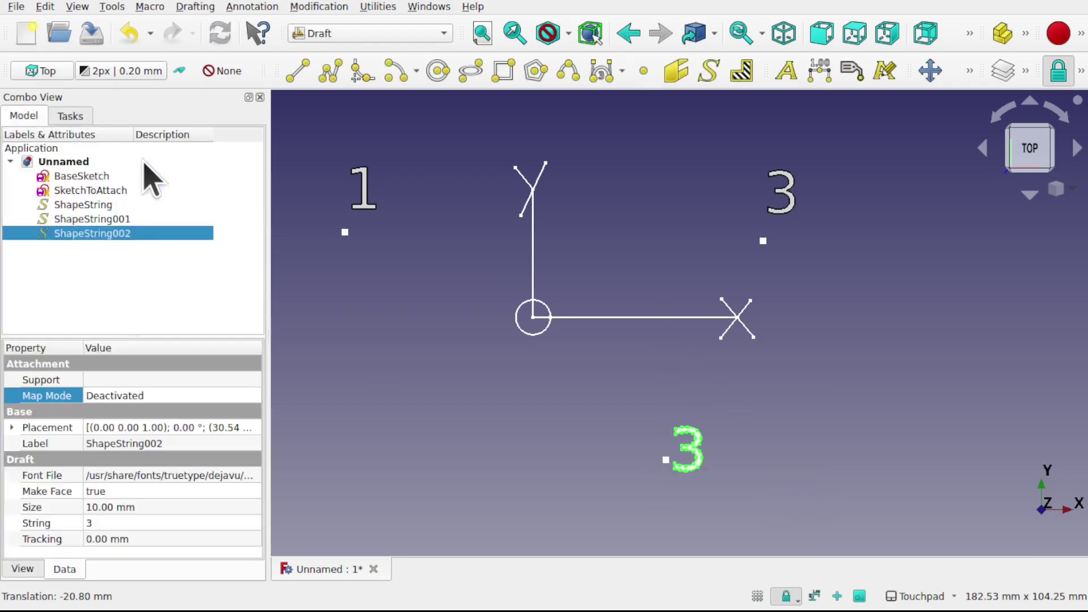
Step: Change the duplicated ShapeString's string to 2 and clear the selection
left_click(105, 524)
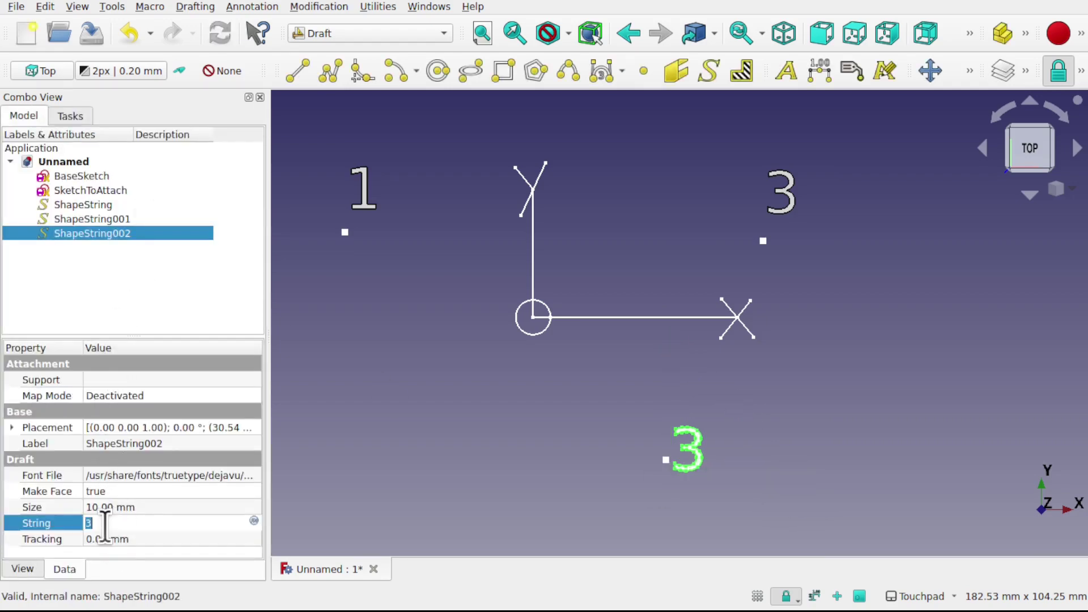
key("Return")
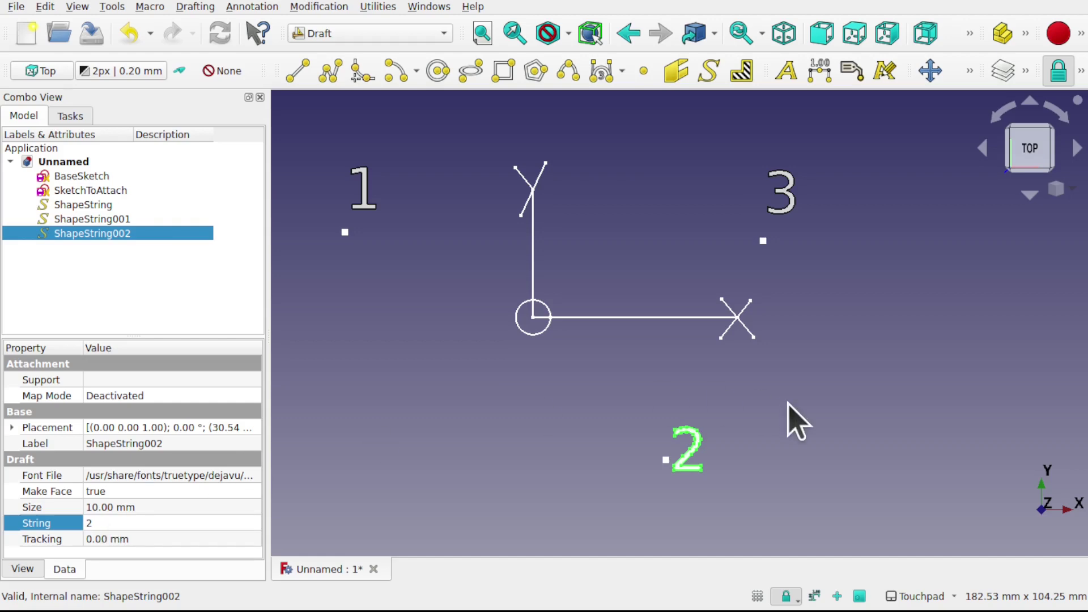
left_click(754, 463)
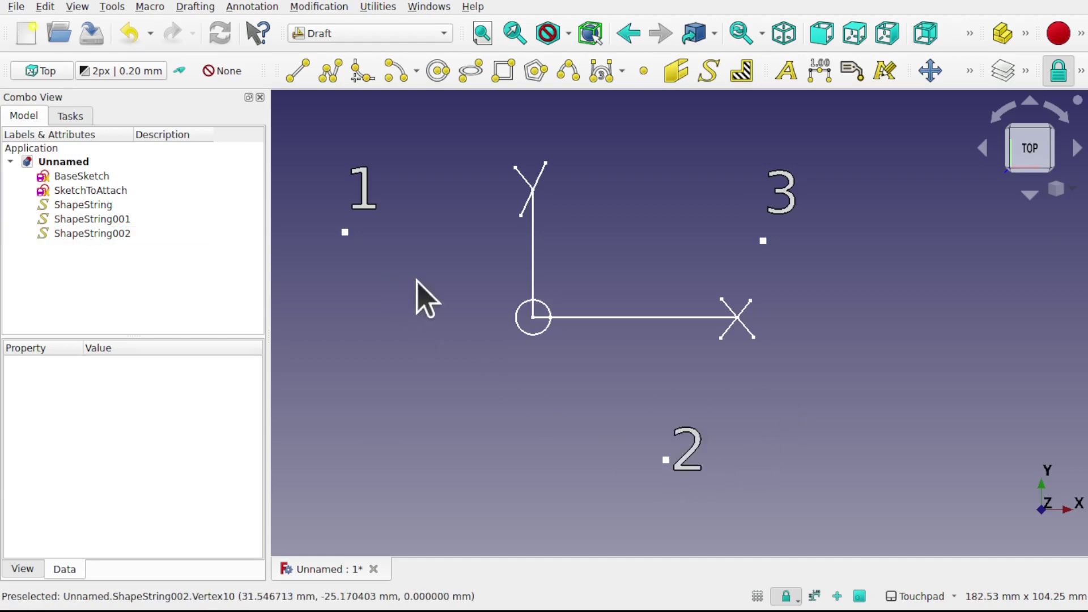
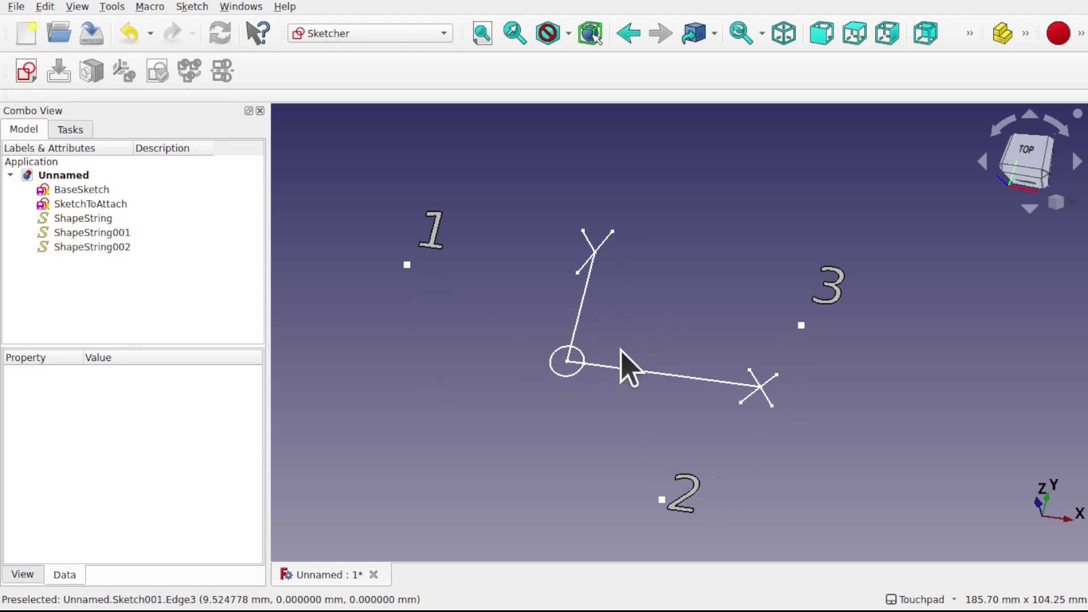
Step: Open the map mode editor of SketchToAttach and set the base sketch point labelled 1 as the first attachment reference
left_click(113, 204)
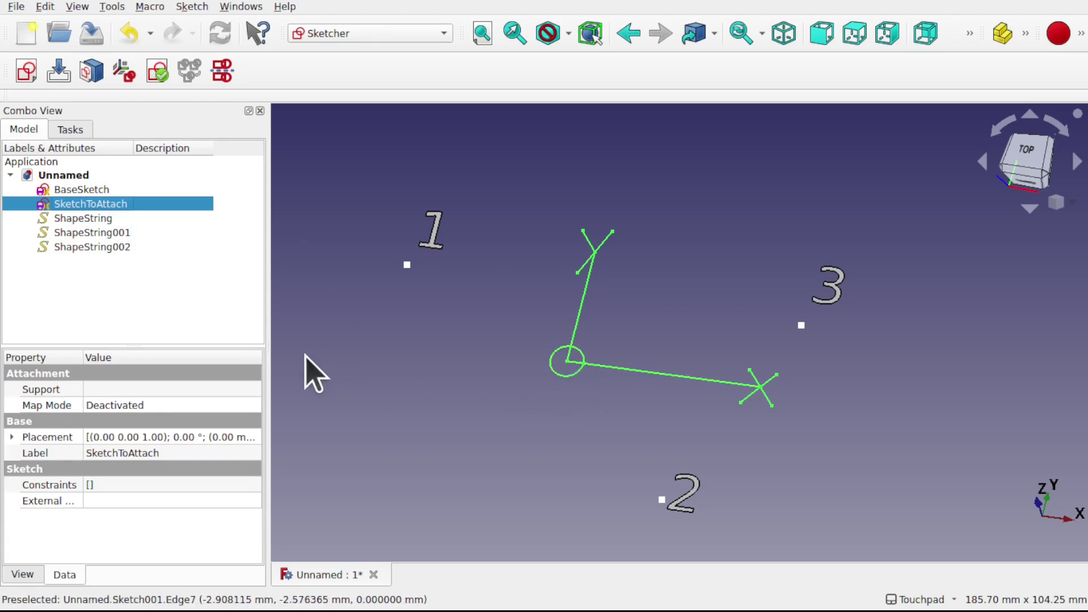
left_click(255, 406)
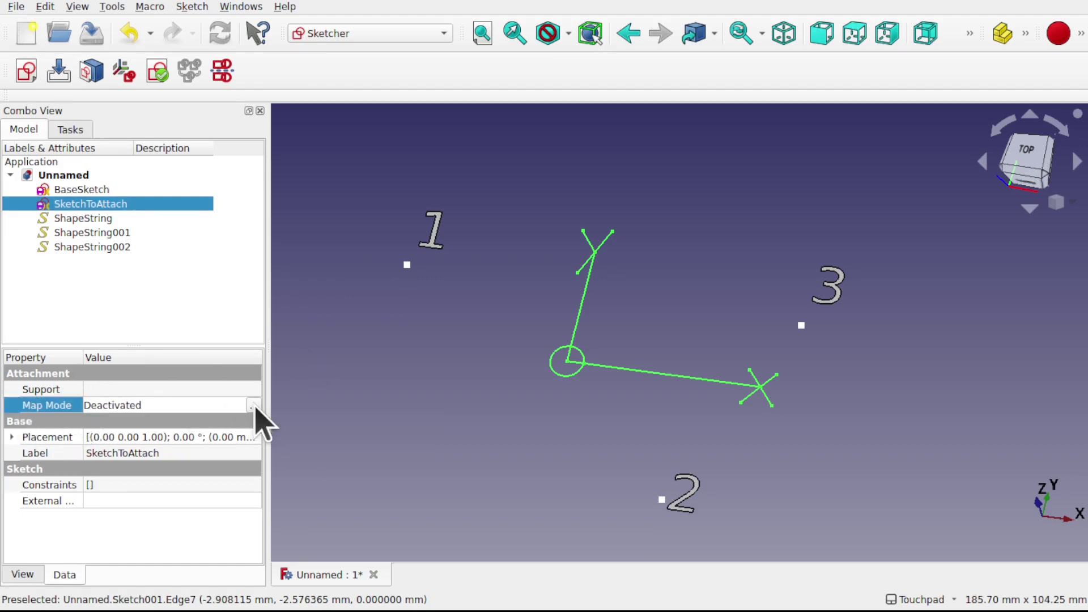
left_click(251, 405)
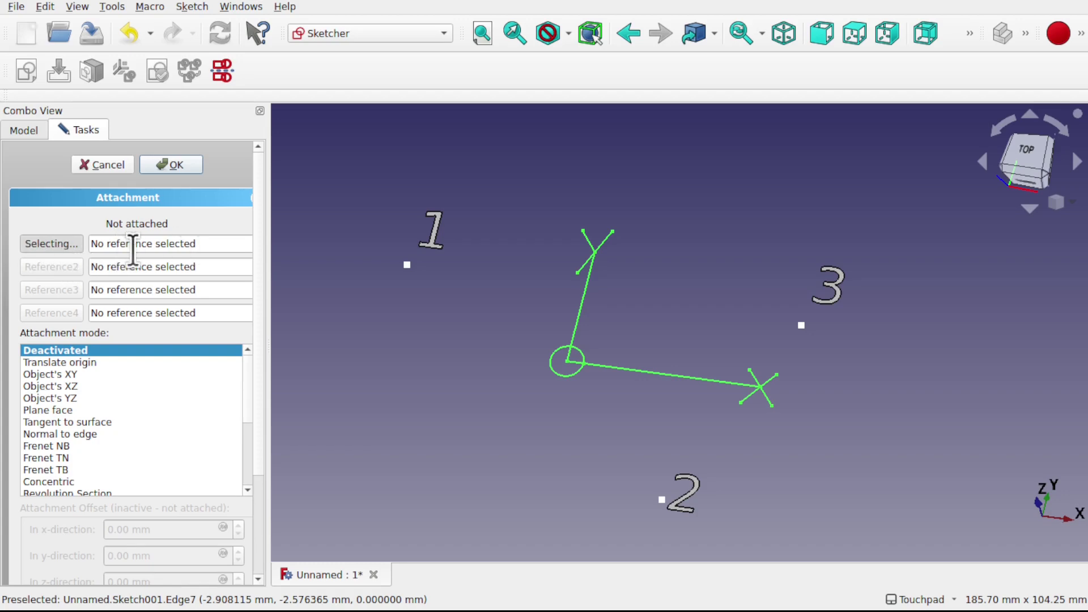
left_click_drag(214, 246, 69, 245)
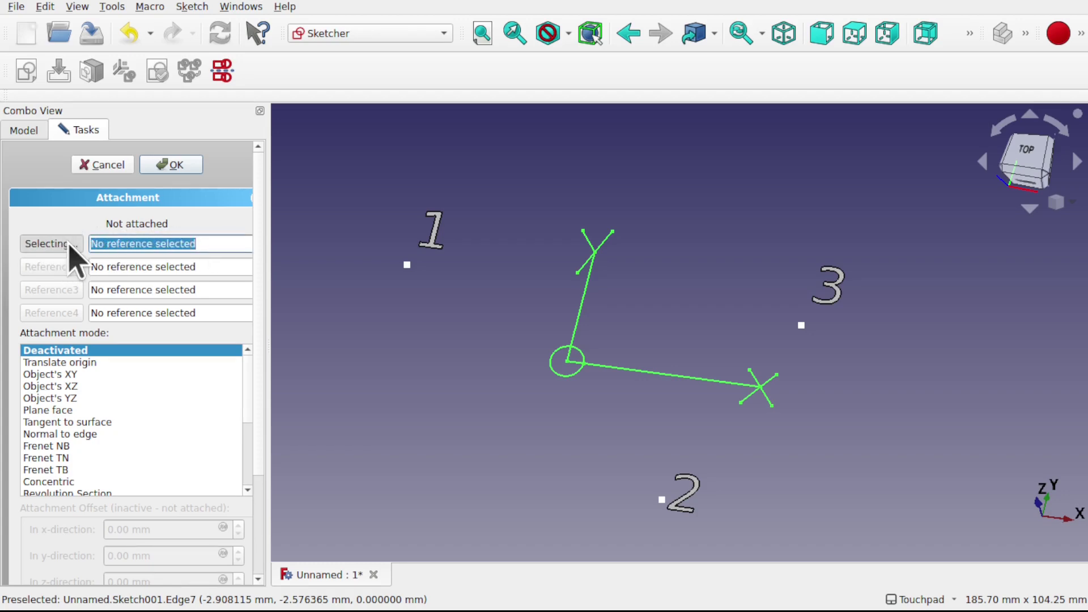
left_click(70, 245)
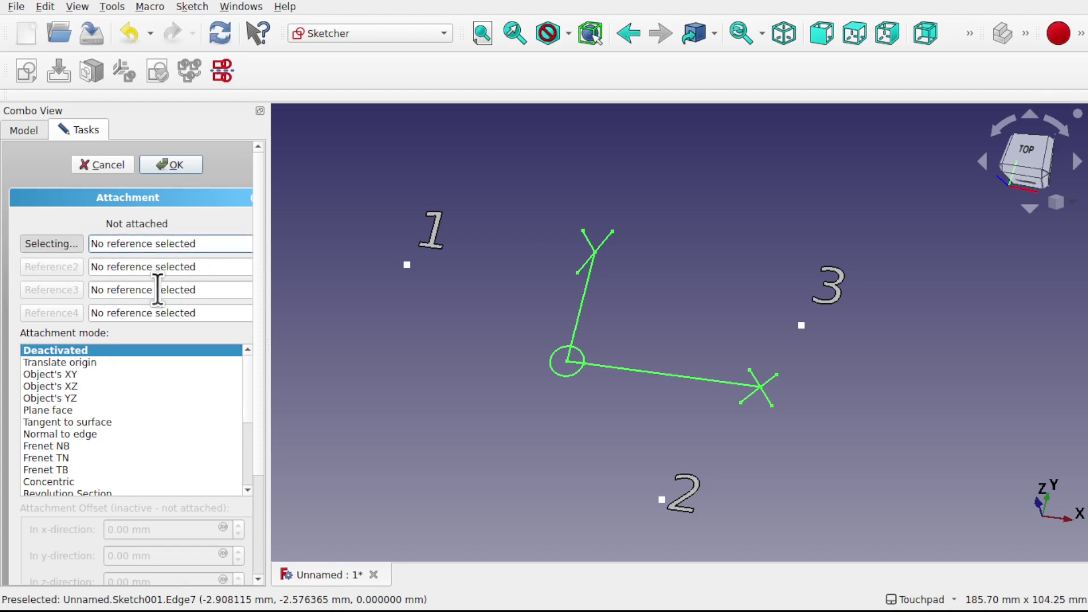
left_click(407, 267)
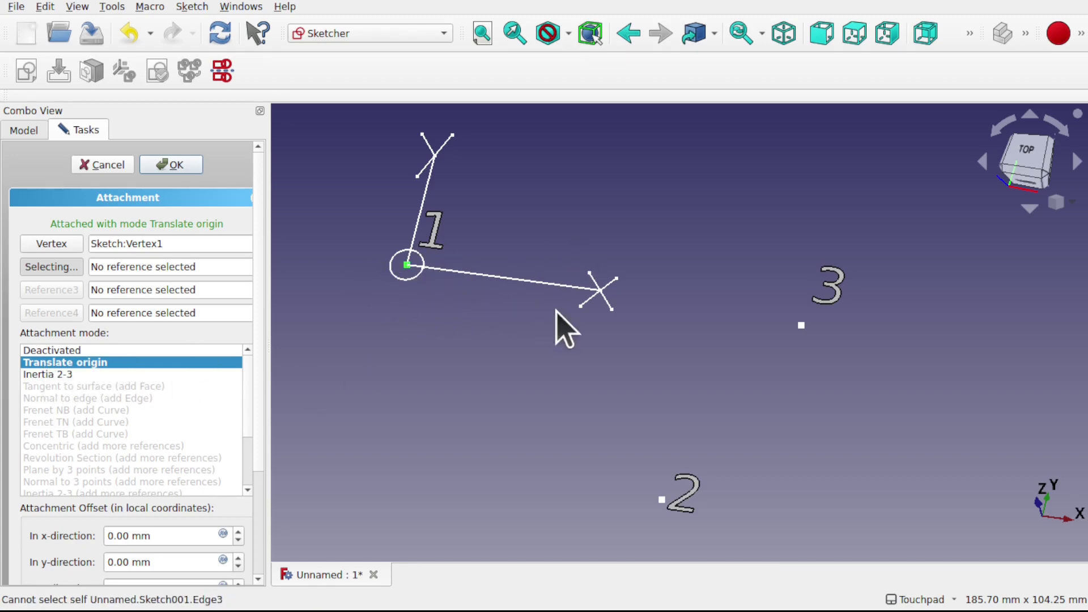
left_click(407, 265)
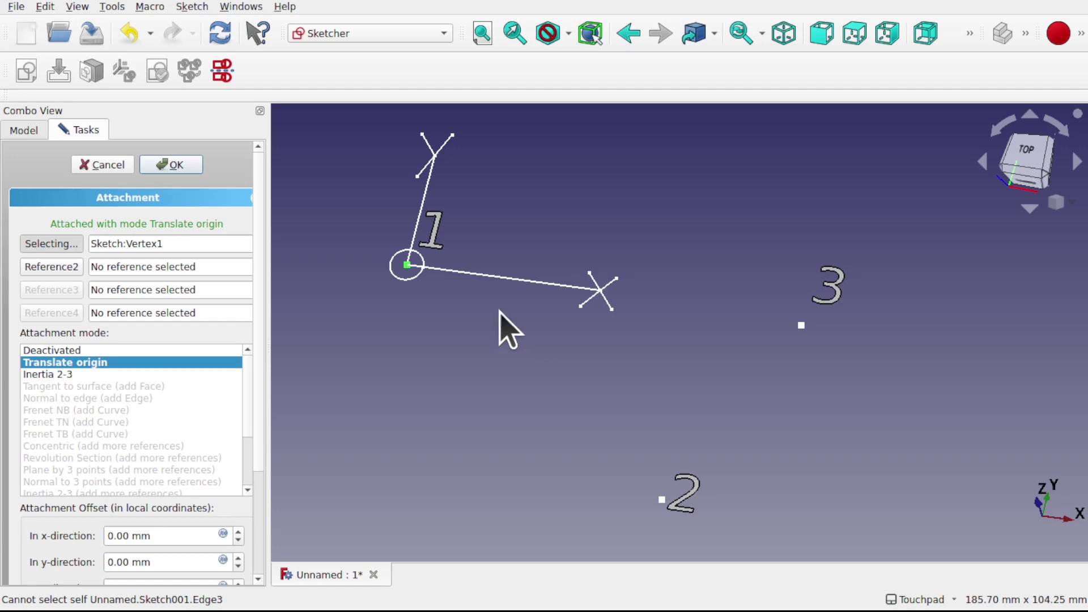
Step: Add the base sketch point labelled 2 as the second attachment reference and select the Inertia 2-3 mode
left_click(57, 268)
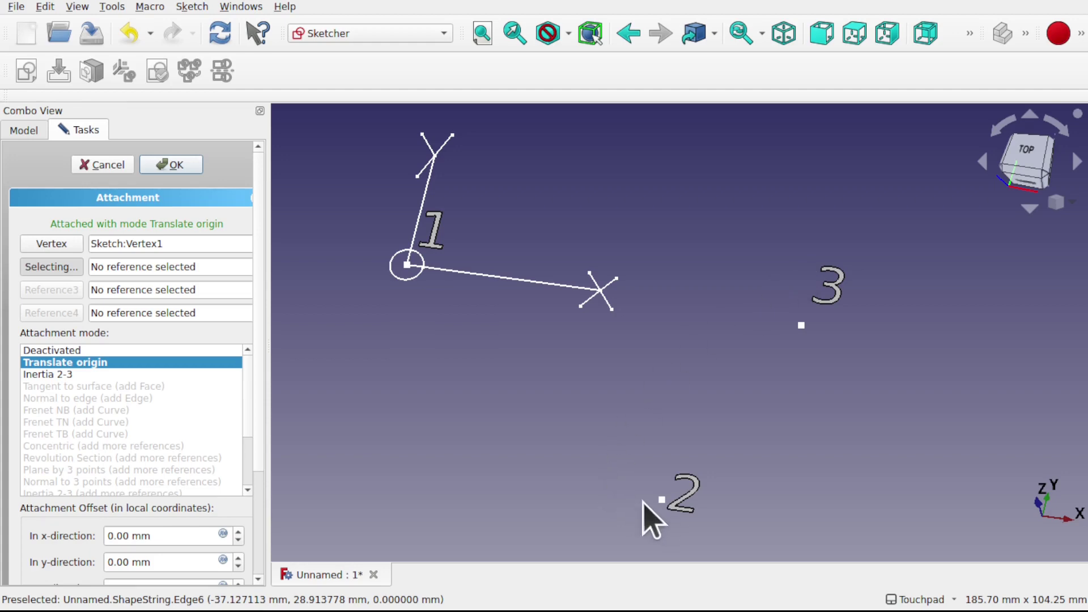
left_click(662, 500)
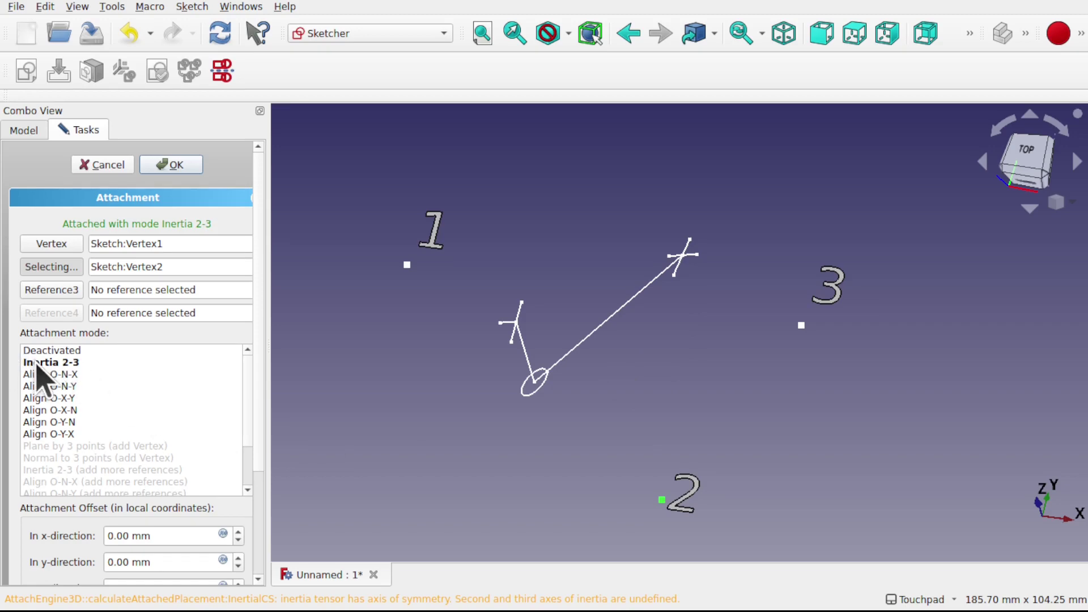
left_click(72, 363)
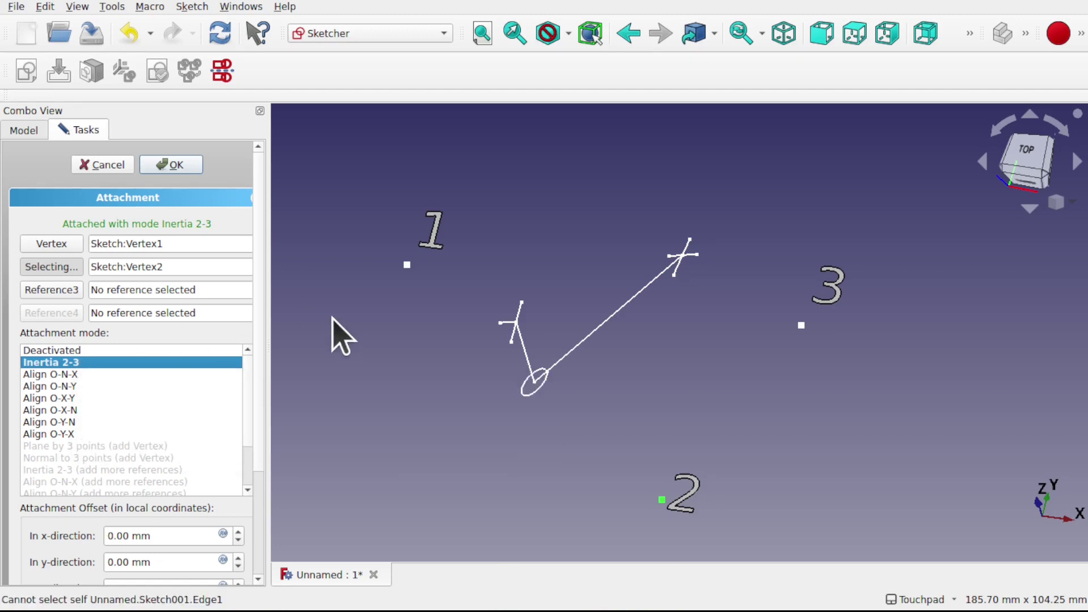
Step: Alternate the attachment mode between Align O-N-X and Align O-N-Y to compare how the sketch is oriented
left_click(63, 375)
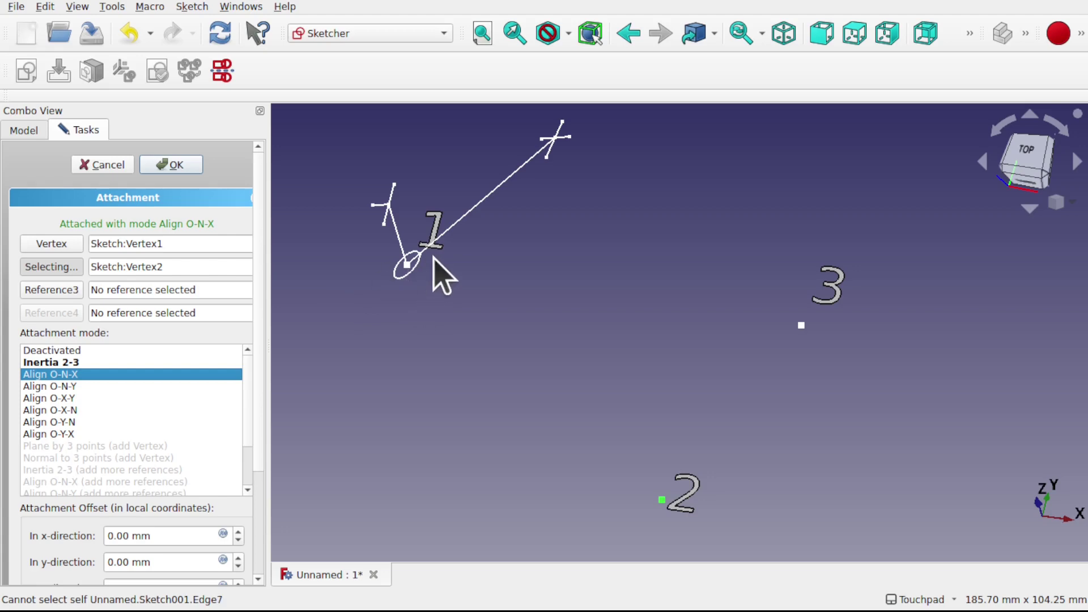
left_click(60, 387)
left_click(62, 376)
left_click(63, 386)
left_click(64, 378)
mouse_move(54, 377)
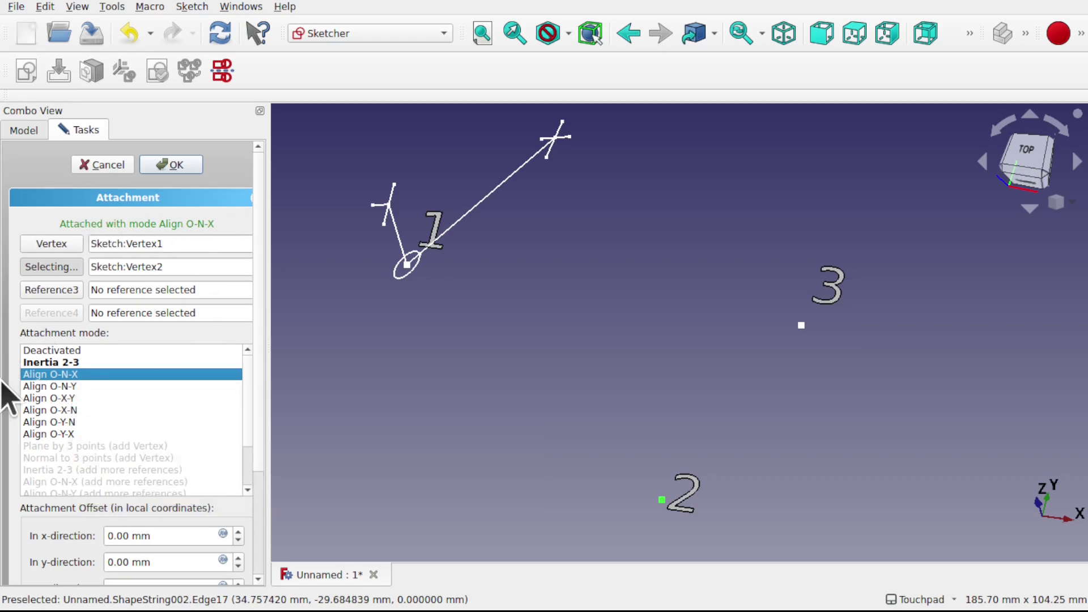
left_click(49, 388)
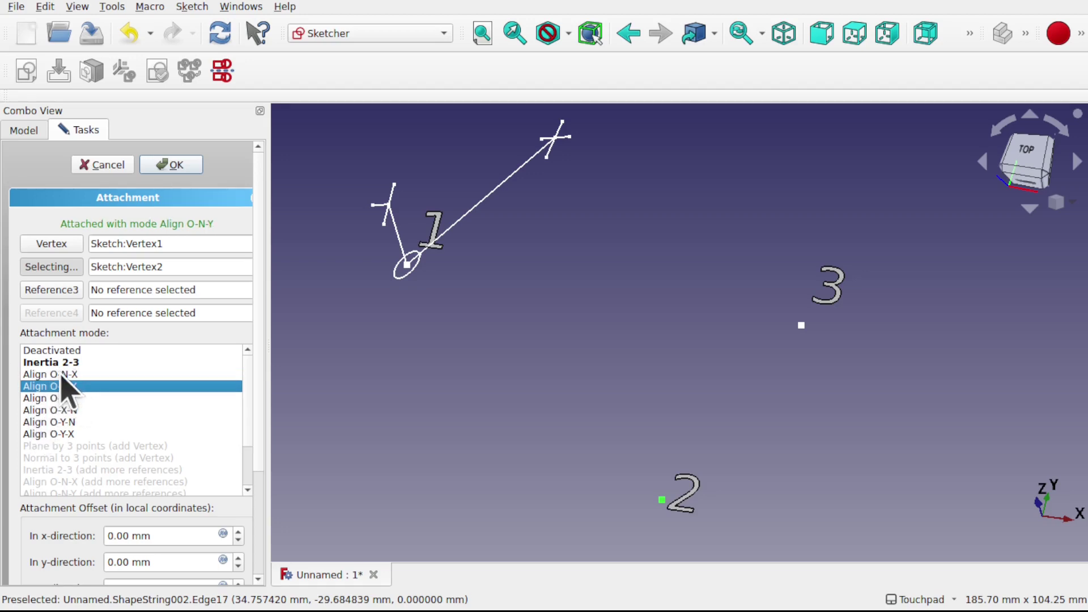
left_click(61, 375)
left_click(64, 387)
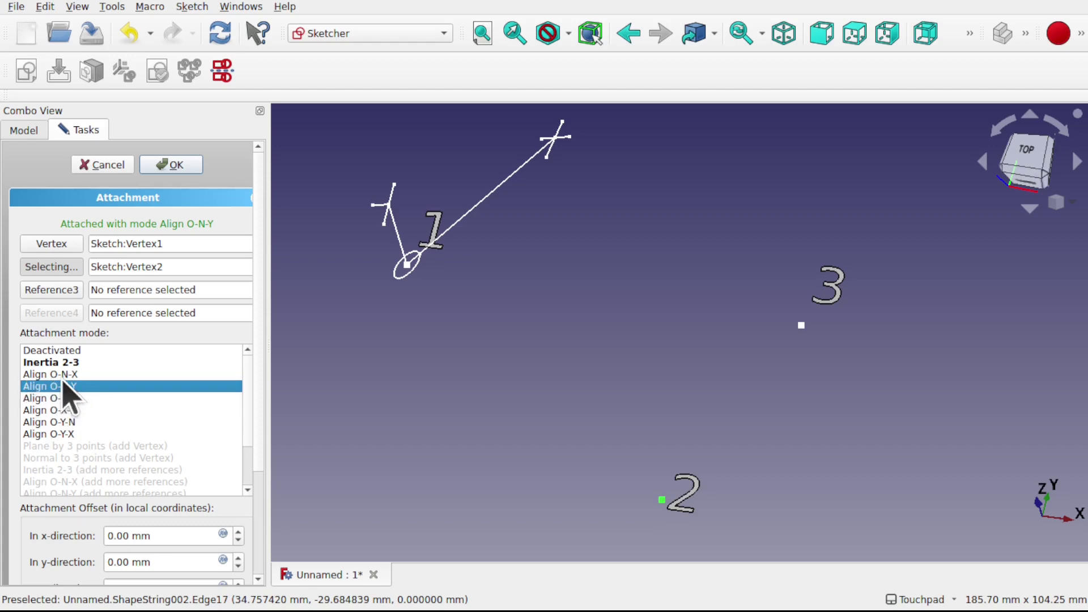
left_click(65, 375)
left_click(66, 387)
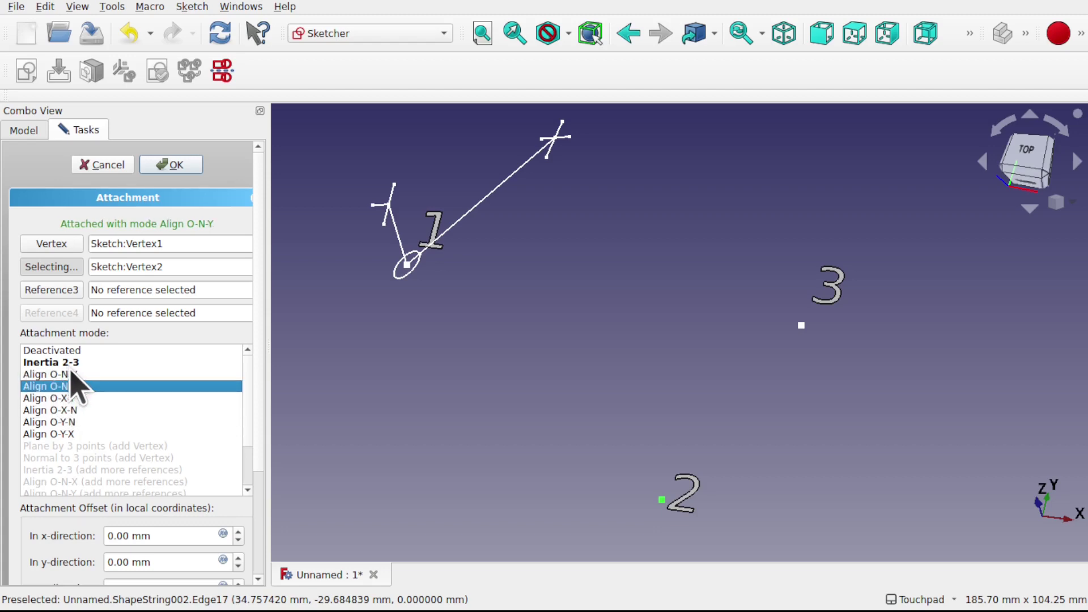
left_click(71, 374)
Step: Try the Align O-X-Y attachment mode, trace its origin and X direction towards point 2, and look through the attachment offset settings
left_click(65, 398)
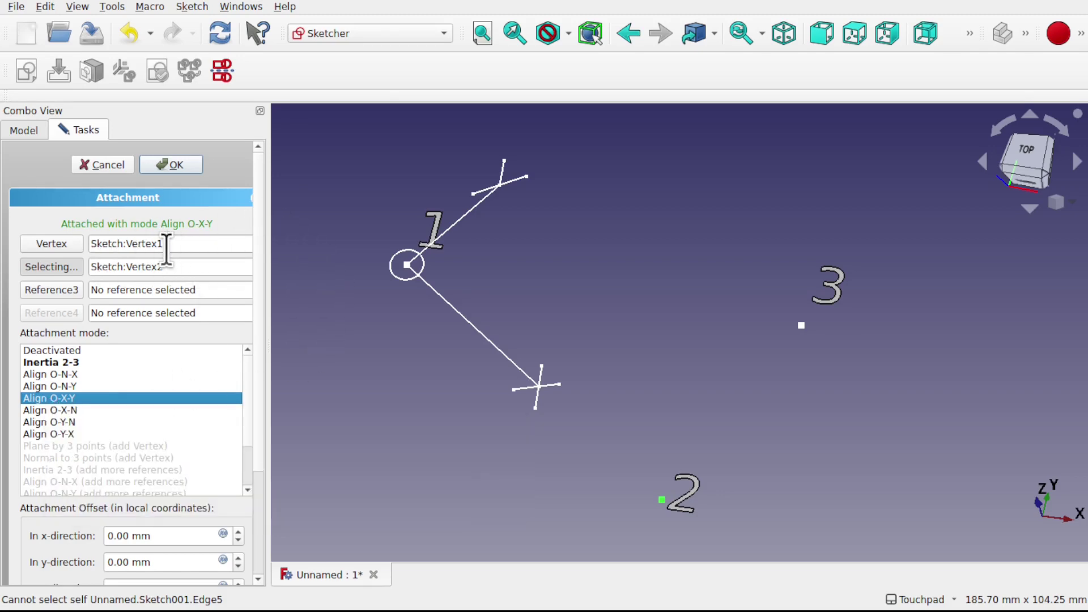
mouse_move(25, 400)
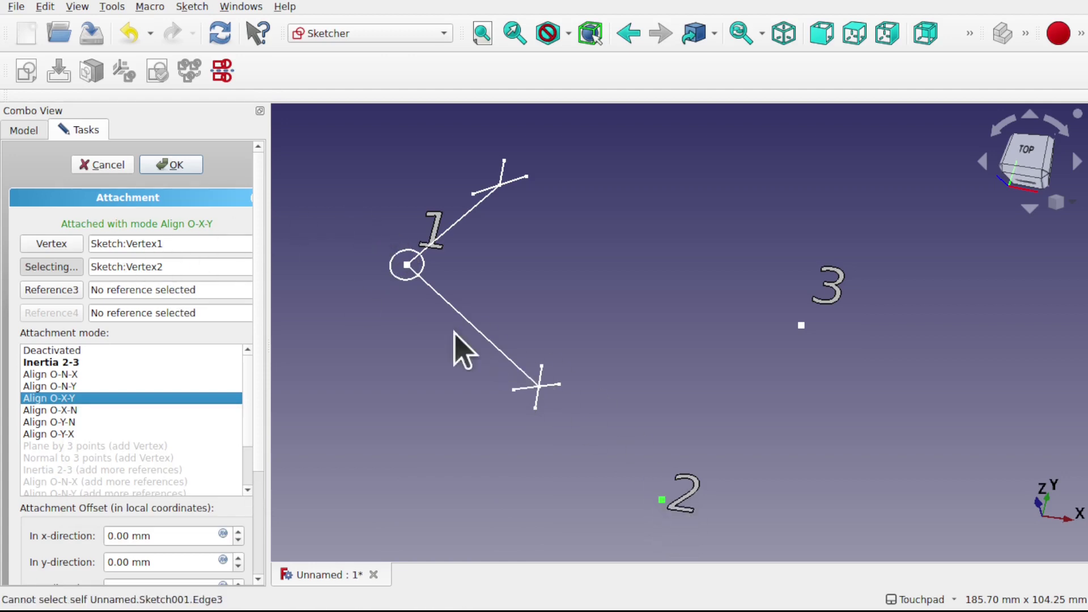
mouse_move(408, 266)
left_mouse_down()
mouse_move(434, 241)
mouse_move(419, 282)
mouse_move(393, 308)
left_mouse_up()
mouse_move(406, 265)
left_mouse_down()
mouse_move(422, 267)
mouse_move(473, 223)
left_mouse_up()
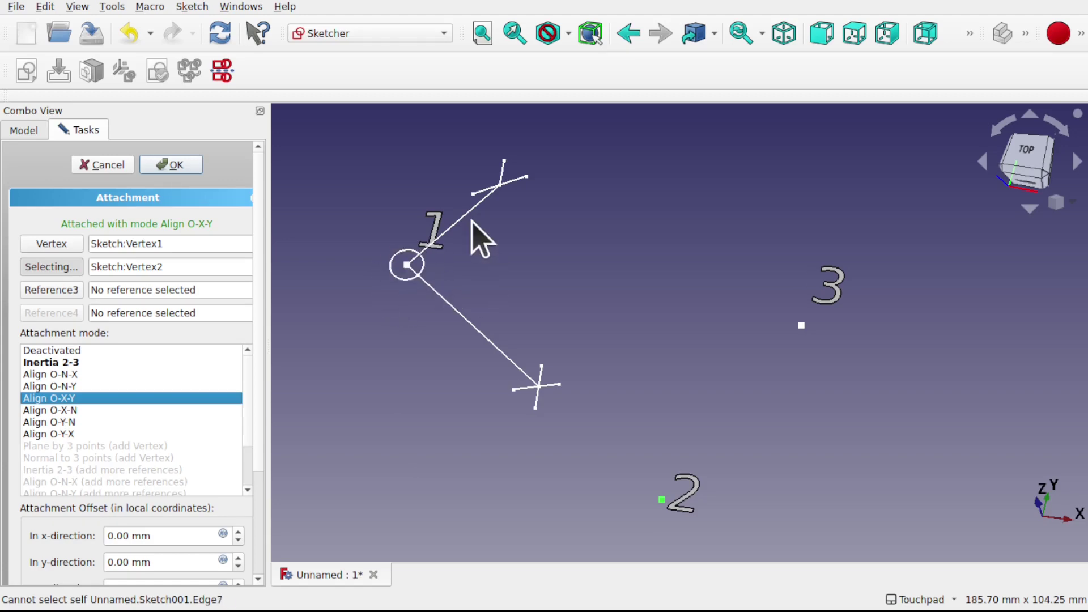
mouse_move(538, 385)
left_mouse_down()
mouse_move(529, 382)
mouse_move(674, 498)
left_mouse_up()
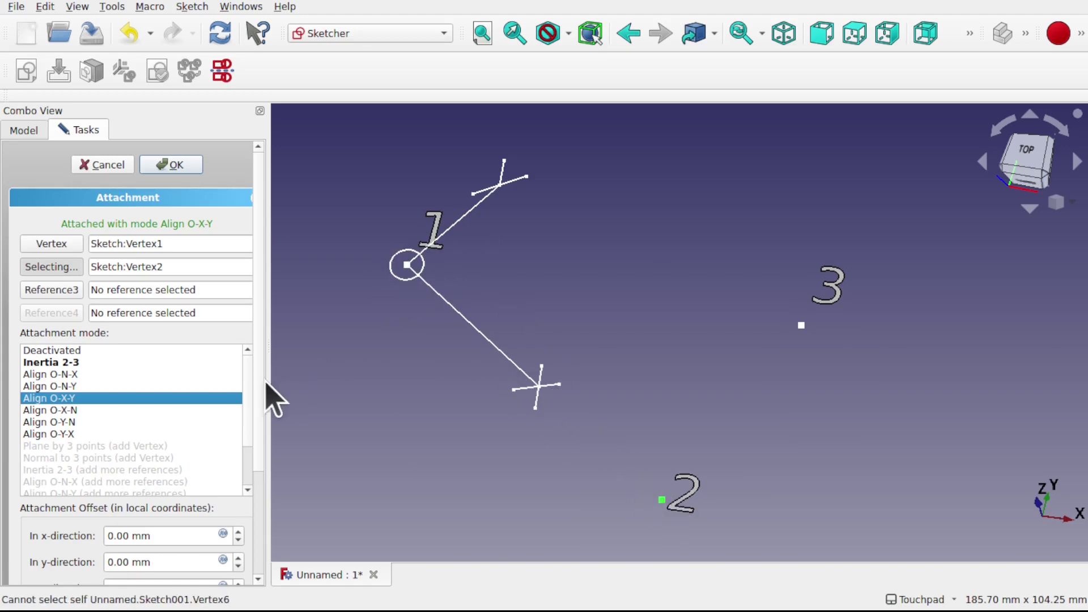
scroll(263, 501, "down", 4)
scroll(263, 501, "down", 1)
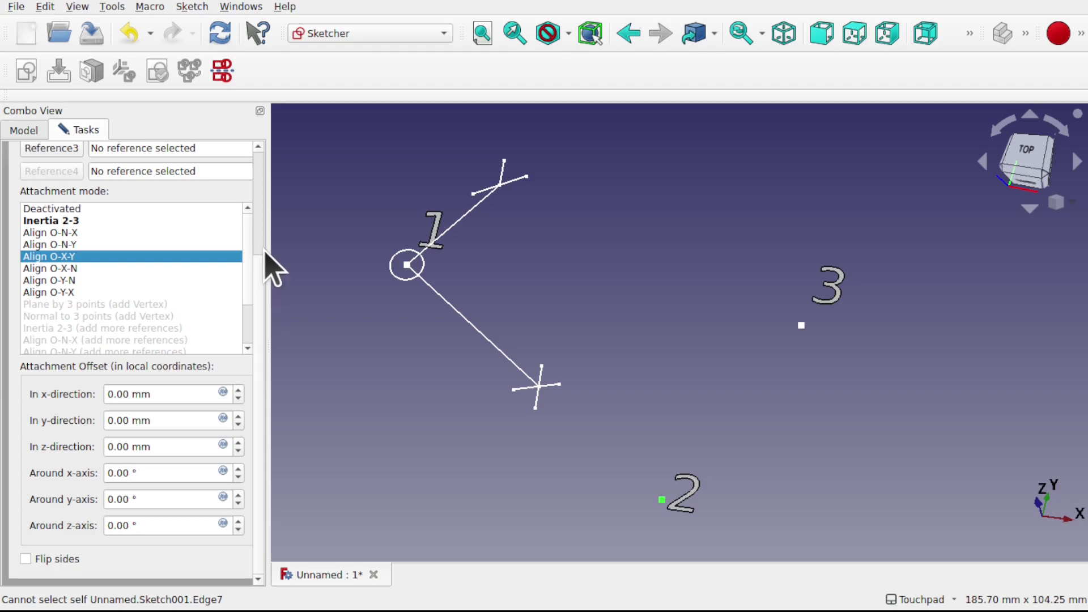
scroll(260, 216, "up", 5)
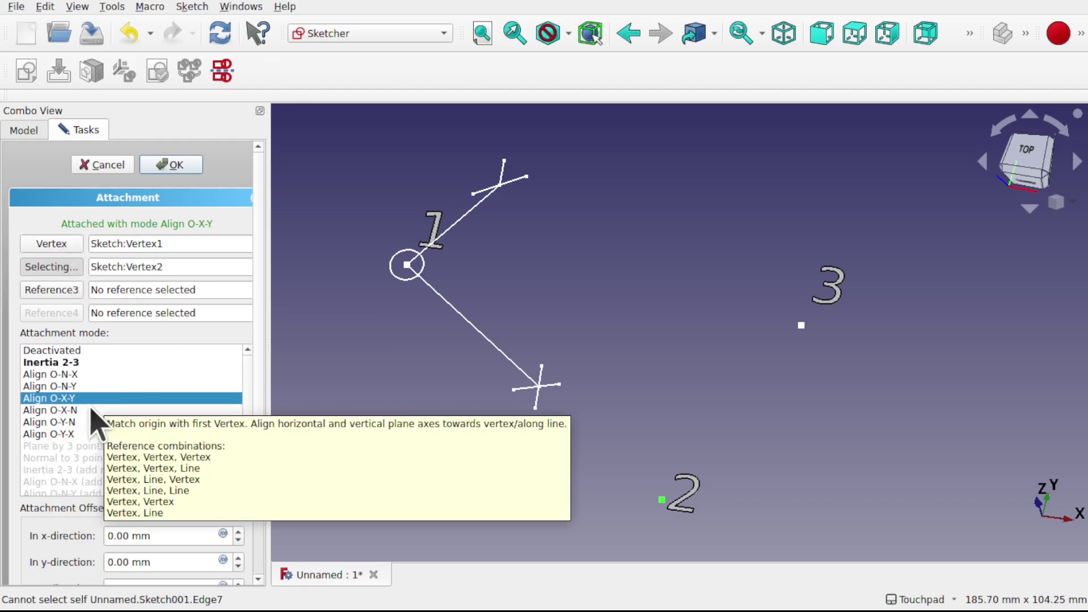
Step: Try the Align O-X-N and Align O-Y-N attachment modes, ending on Align O-Y-X
left_click(78, 411)
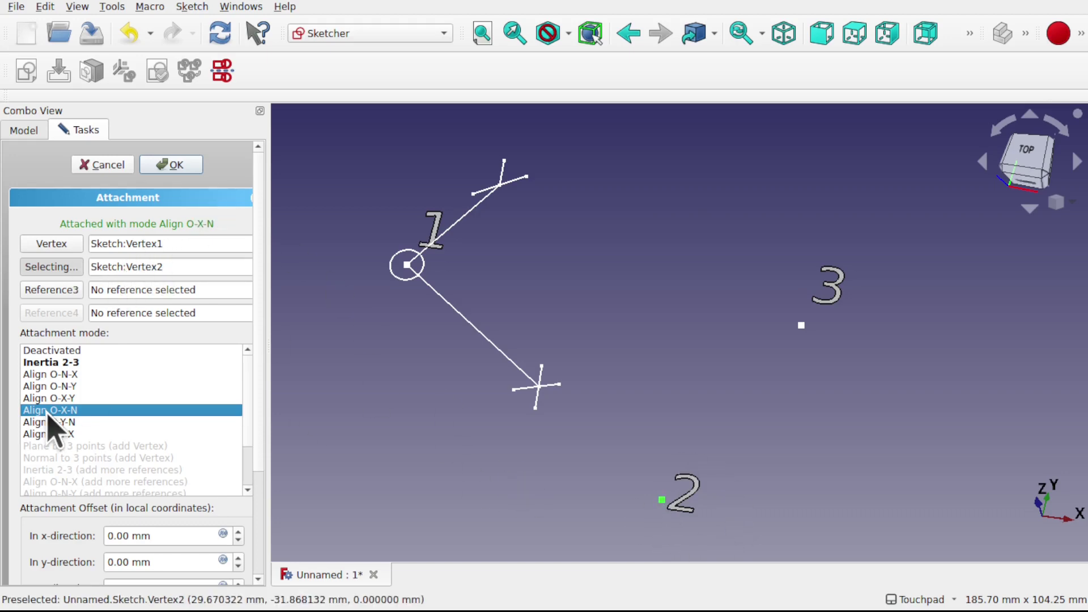
left_click(73, 422)
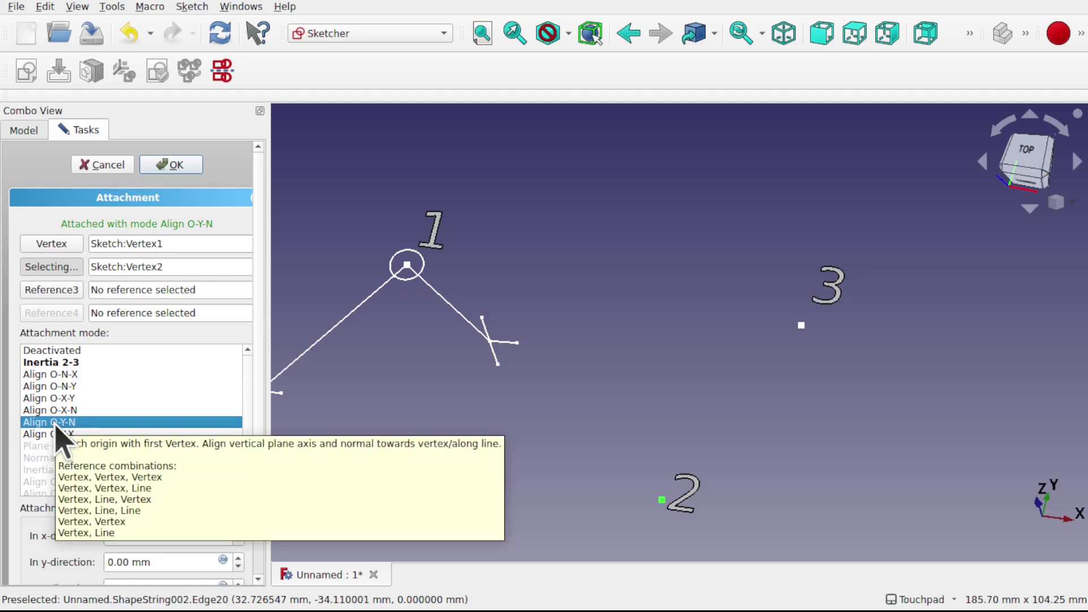
key("Down")
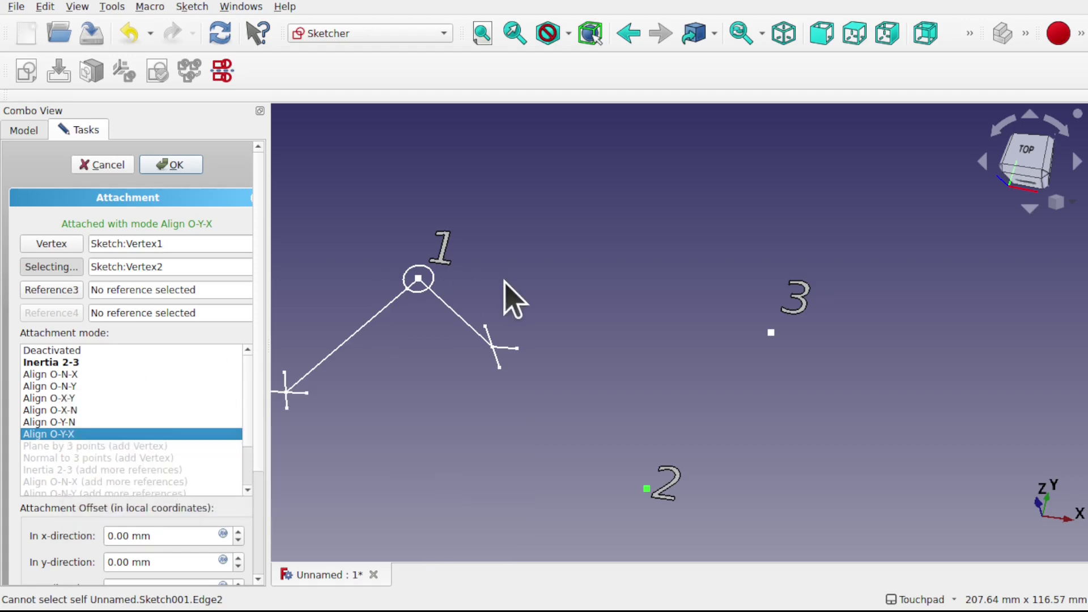
Step: Add the base sketch point labelled 3 as the third attachment reference and check the reference combinations for Align O-Y-X
left_click(60, 290)
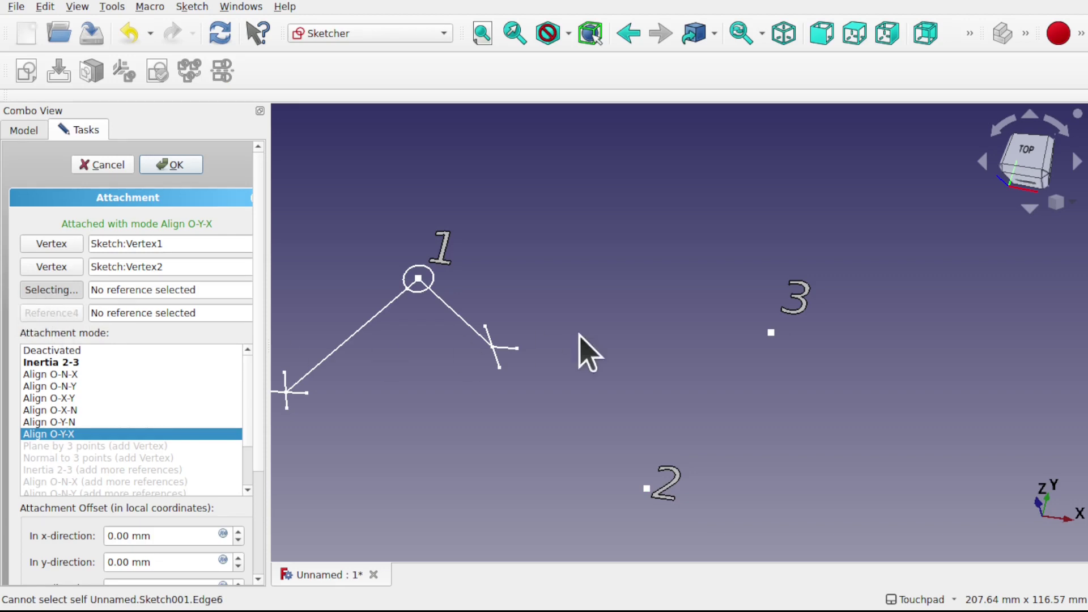
left_click(770, 334)
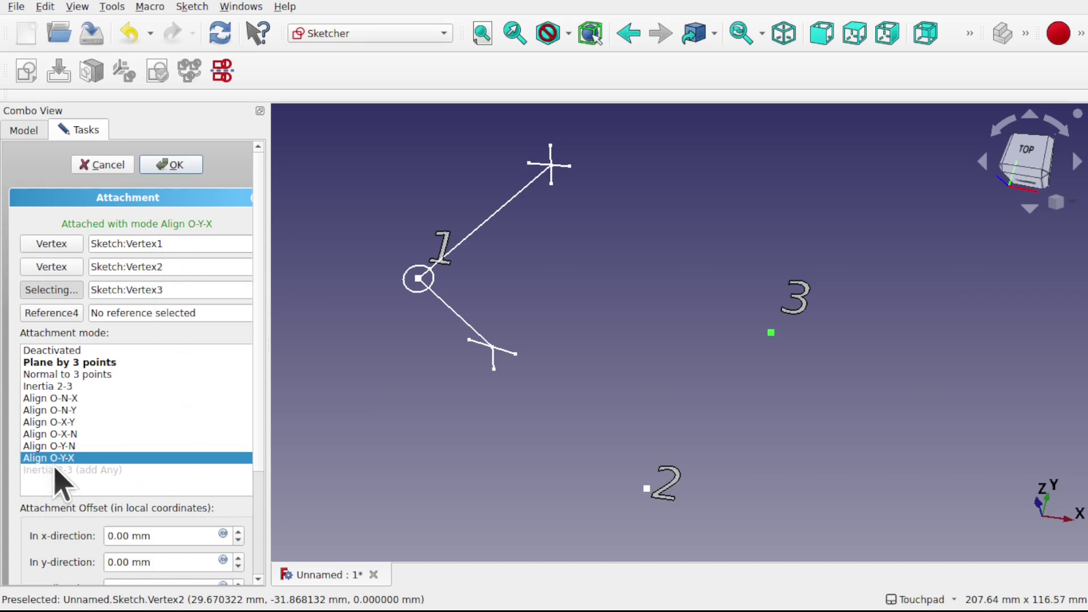
mouse_move(61, 460)
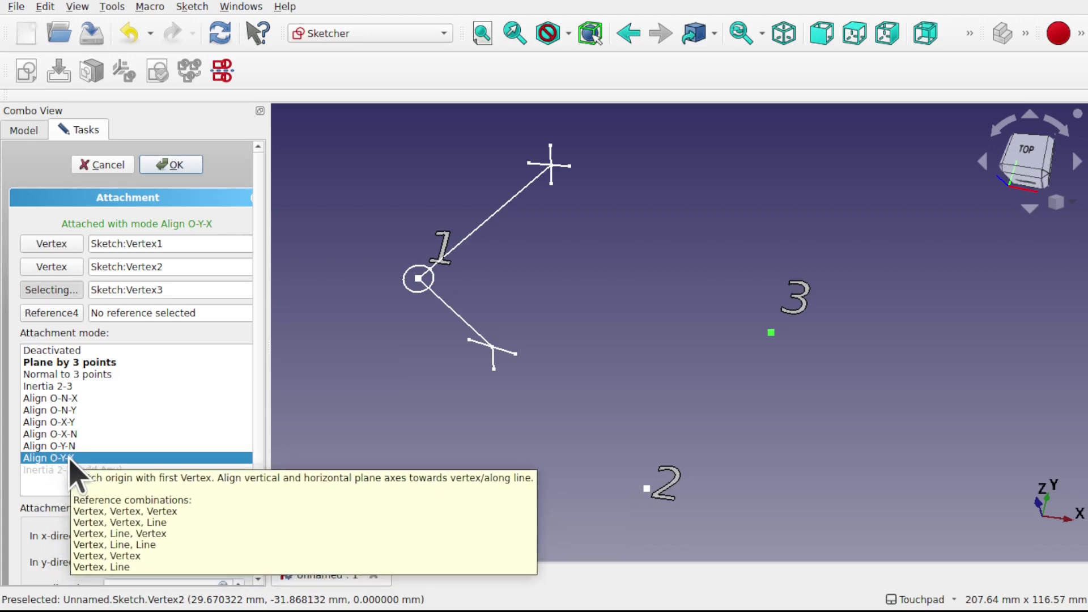
Step: Swap the last two attachment references, setting the second to Sketch:Vertex3 and the third to Sketch:Vertex2
double_click(158, 264)
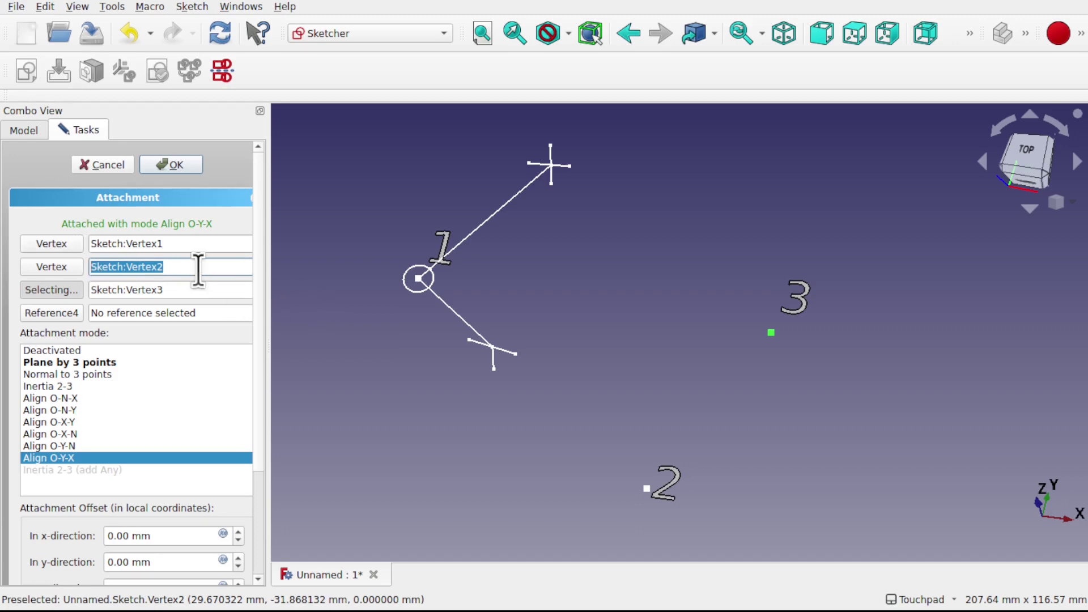
key("BackSpace")
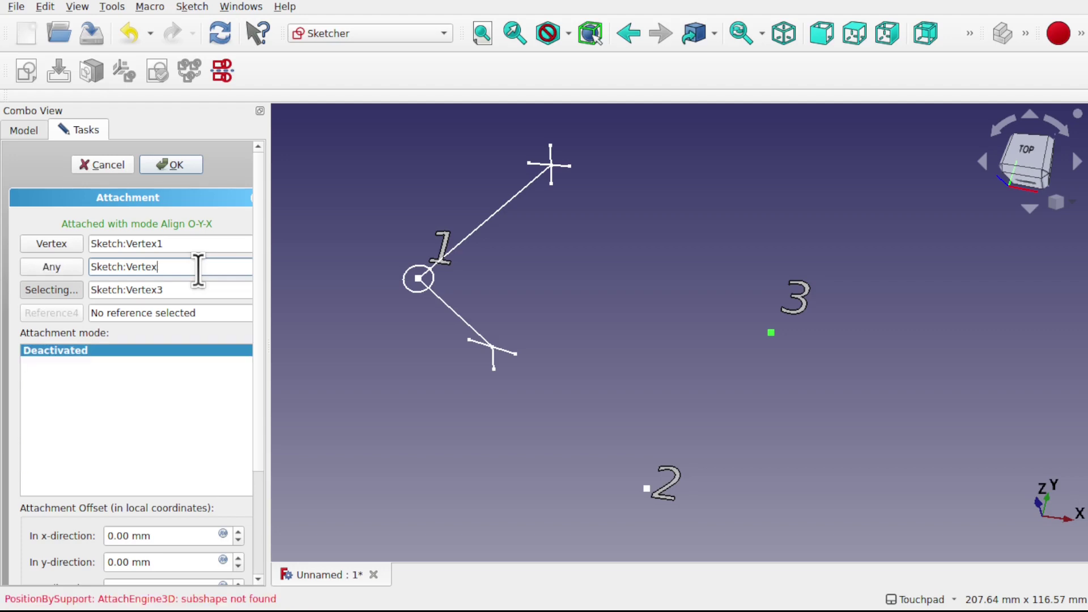
type("3")
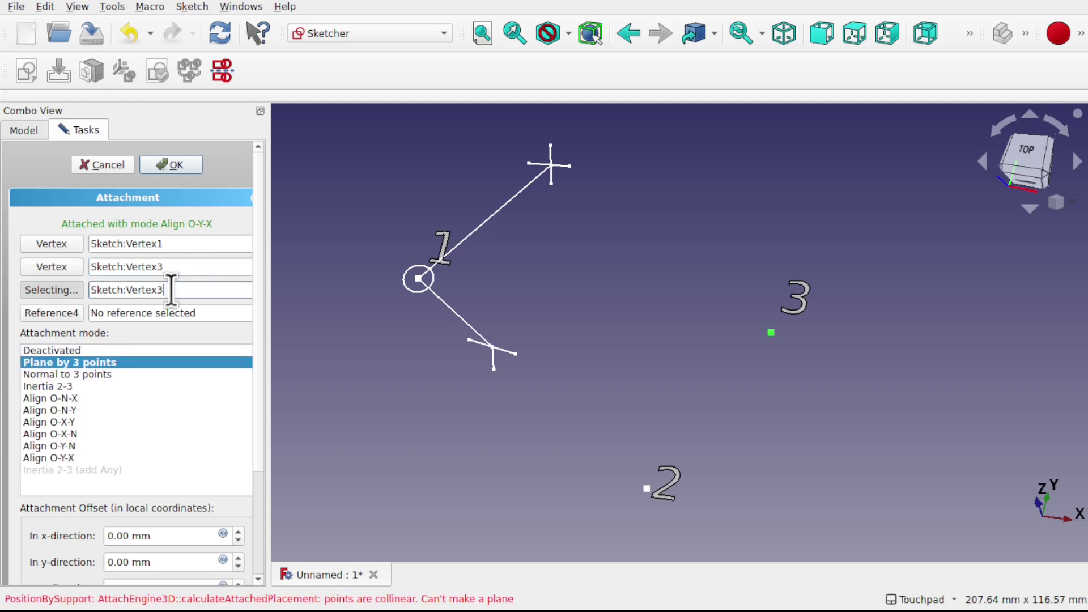
key("BackSpace")
type("2")
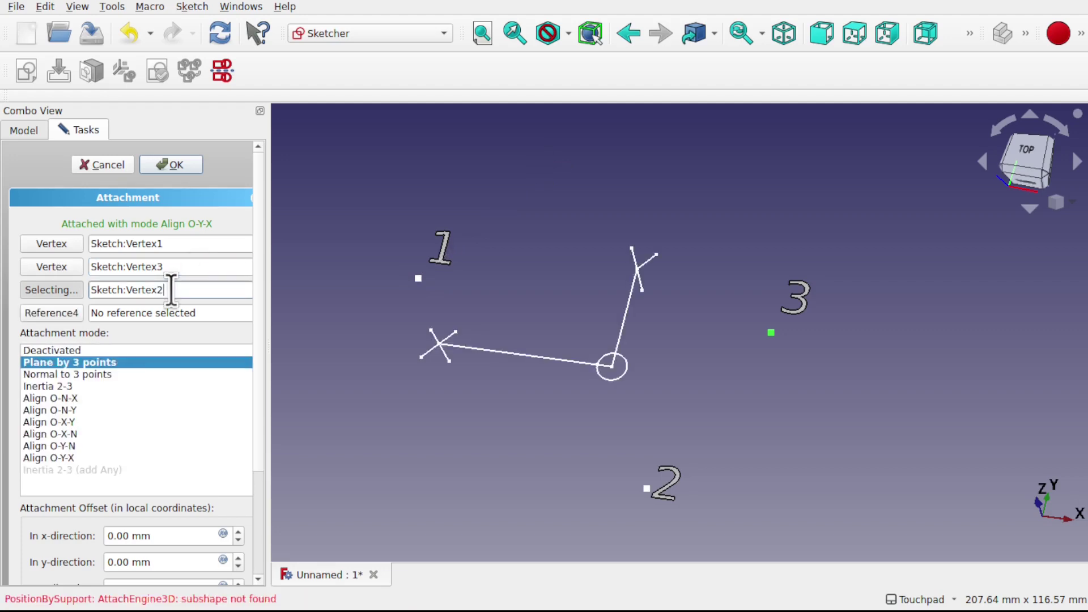
Step: Try the Align O-Y-X and Align O-N-X attachment modes with the swapped references, tracing the sketch's axis directions
left_click(49, 457)
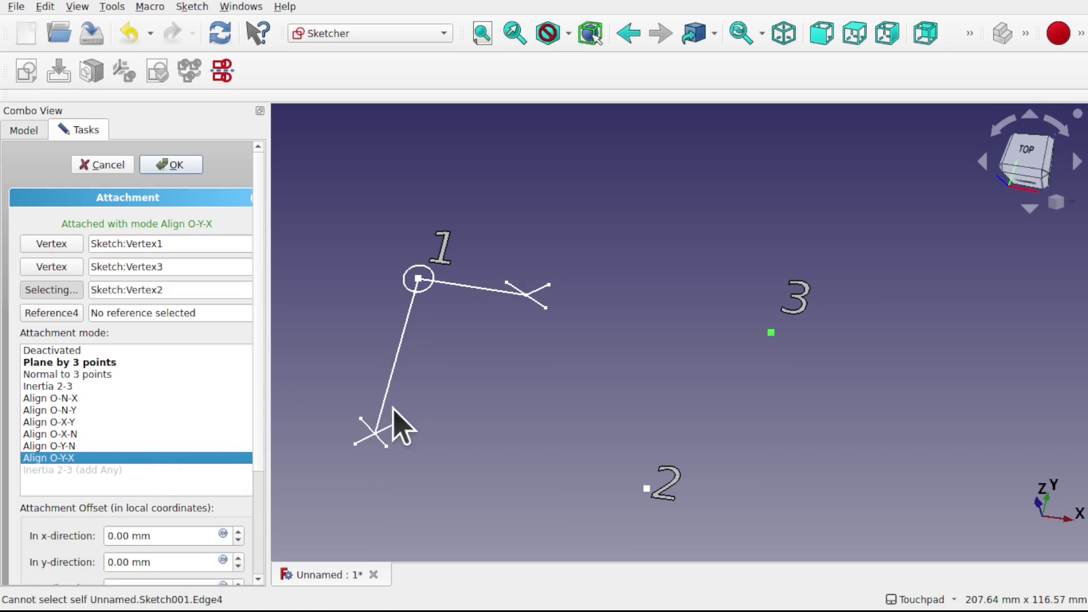
left_click_drag(393, 408, 384, 435)
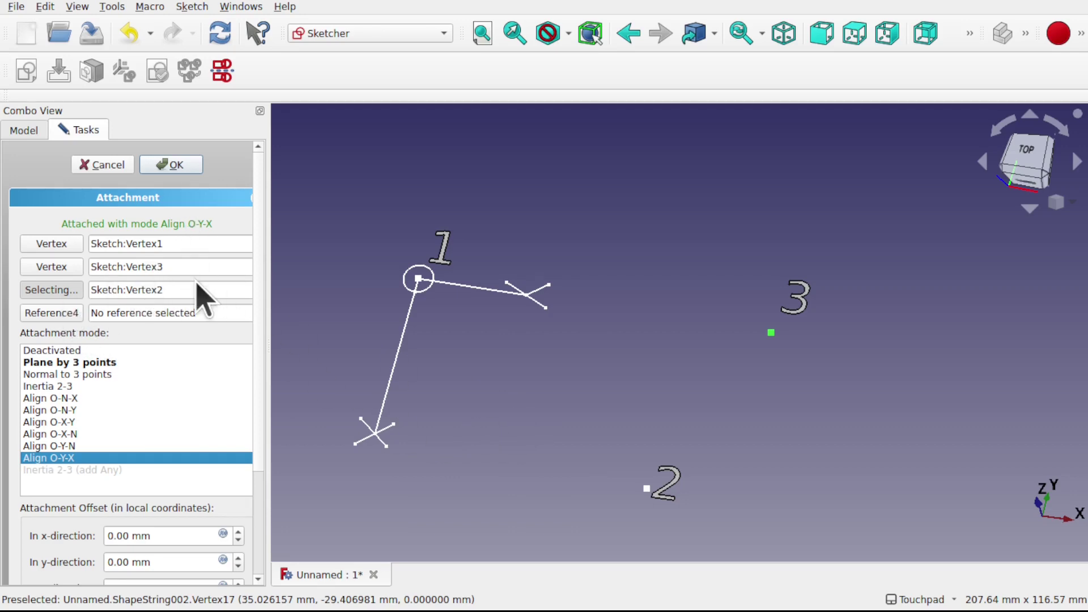
left_click(71, 397)
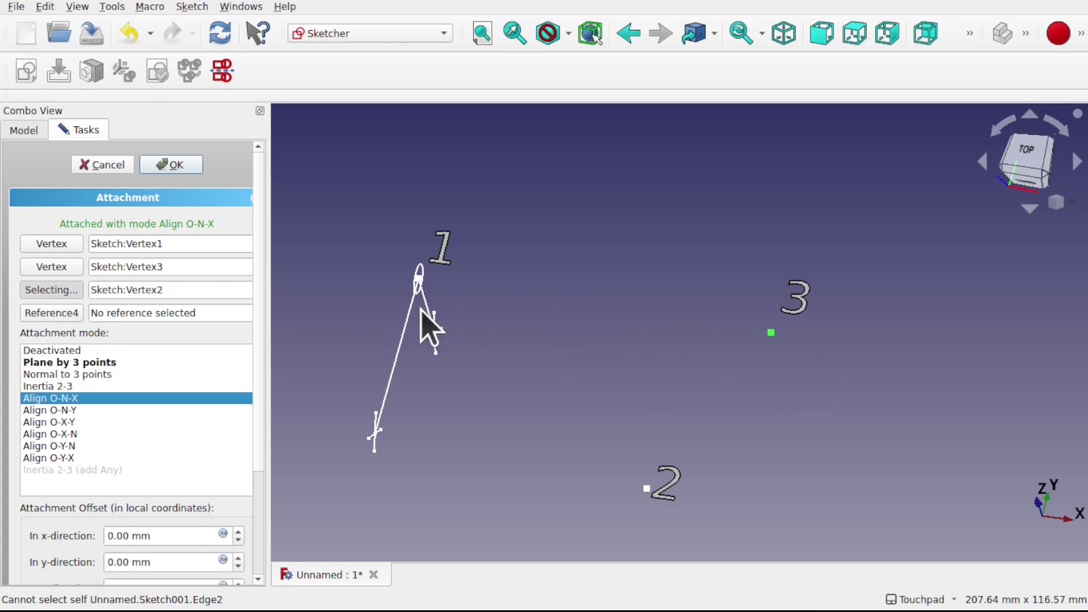
mouse_move(376, 451)
left_mouse_down()
mouse_move(387, 403)
mouse_move(317, 376)
left_mouse_up()
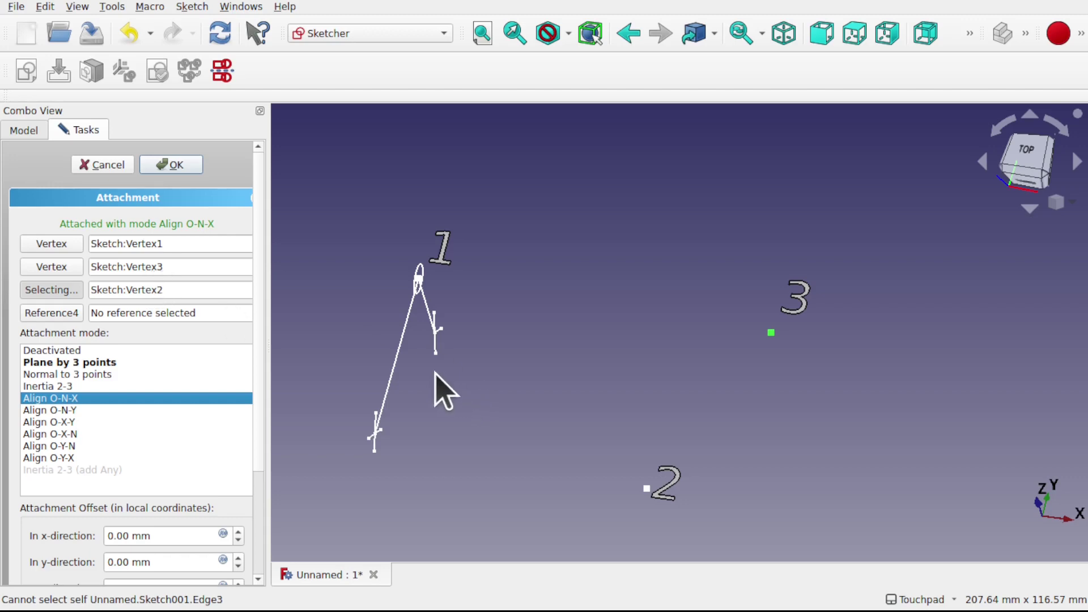
Step: Restore the original reference order, with Sketch:Vertex2 as the second attachment reference and Sketch:Vertex3 as the third
left_click(159, 268)
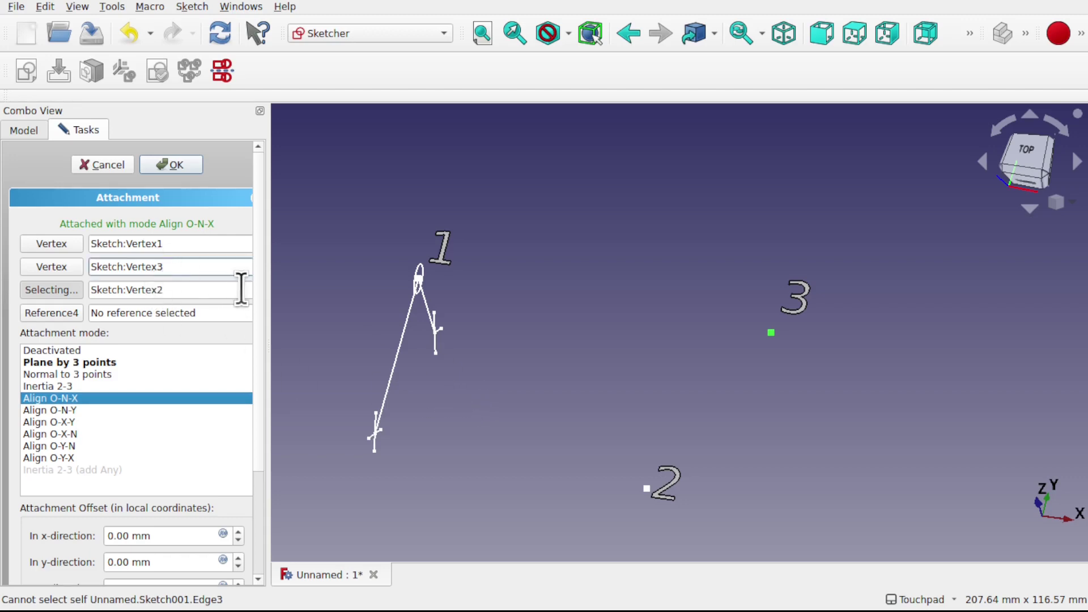
key("BackSpace")
type("2")
left_click(173, 289)
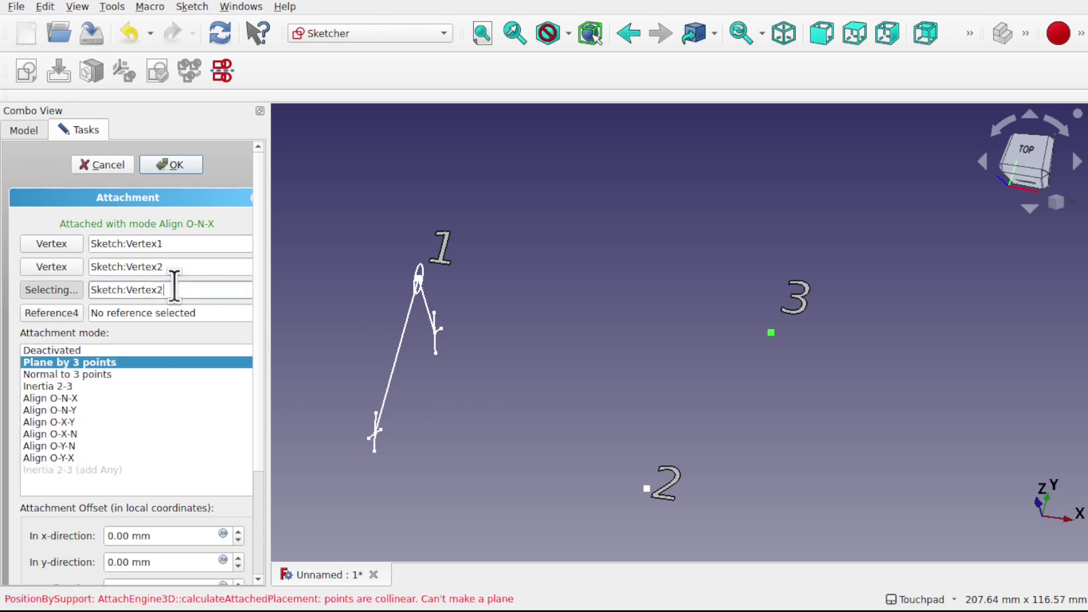
key("BackSpace")
type("3")
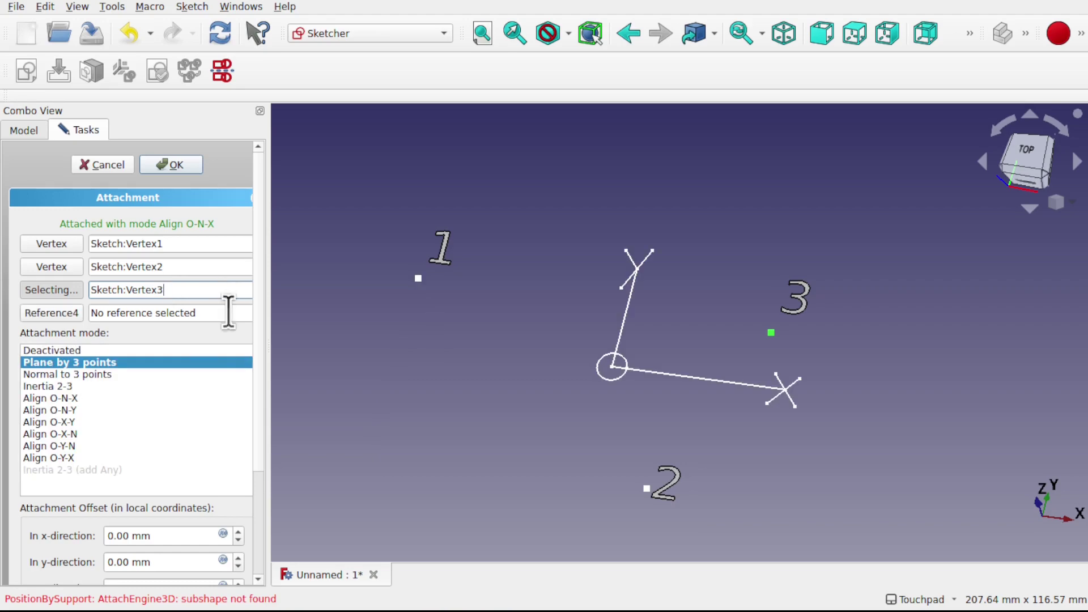
Step: Compare the Align O-N-X and Align O-N-Y modes, and apply the sketch's attachment with Align O-X-Y
left_click(67, 399)
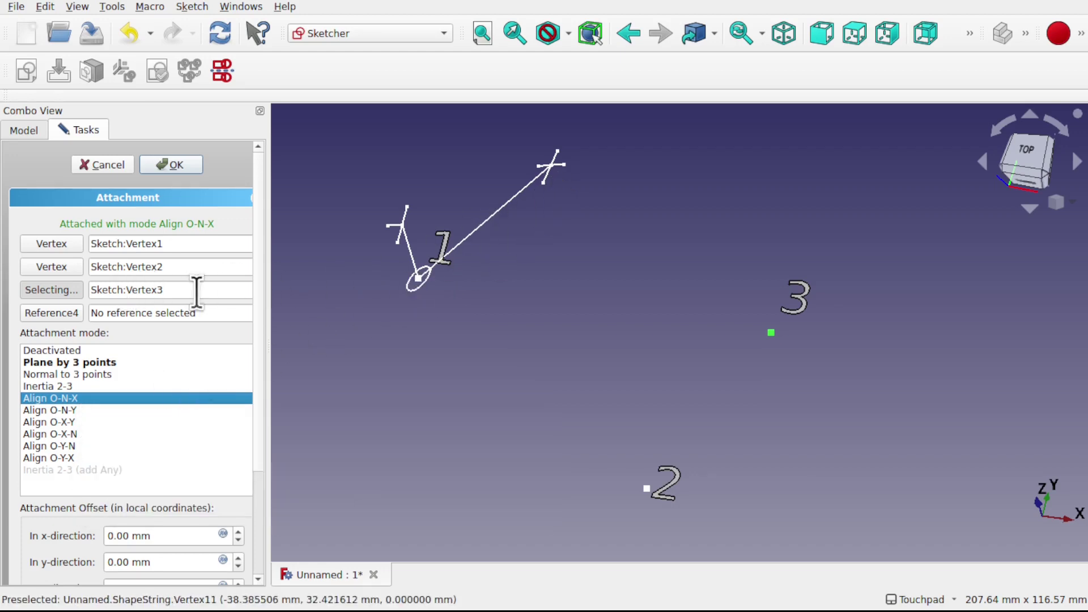
left_click(85, 410)
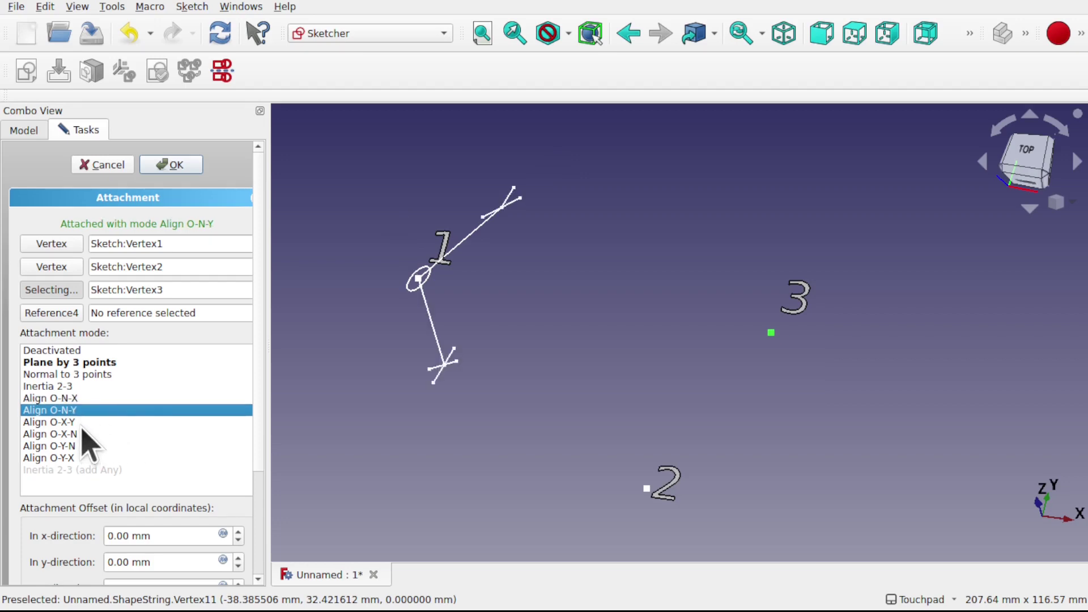
left_click(79, 422)
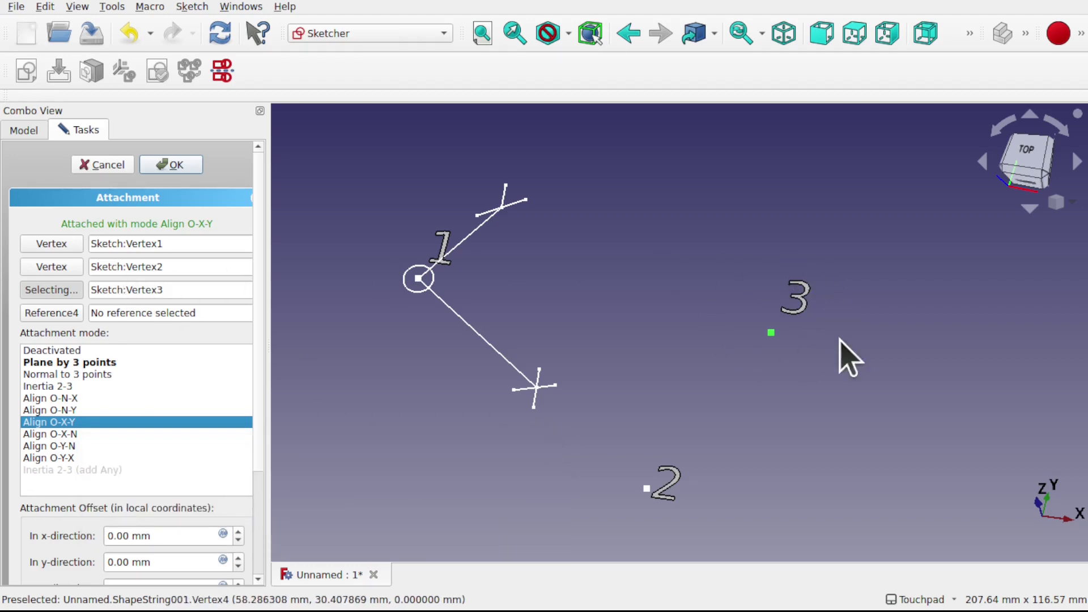
left_click(185, 166)
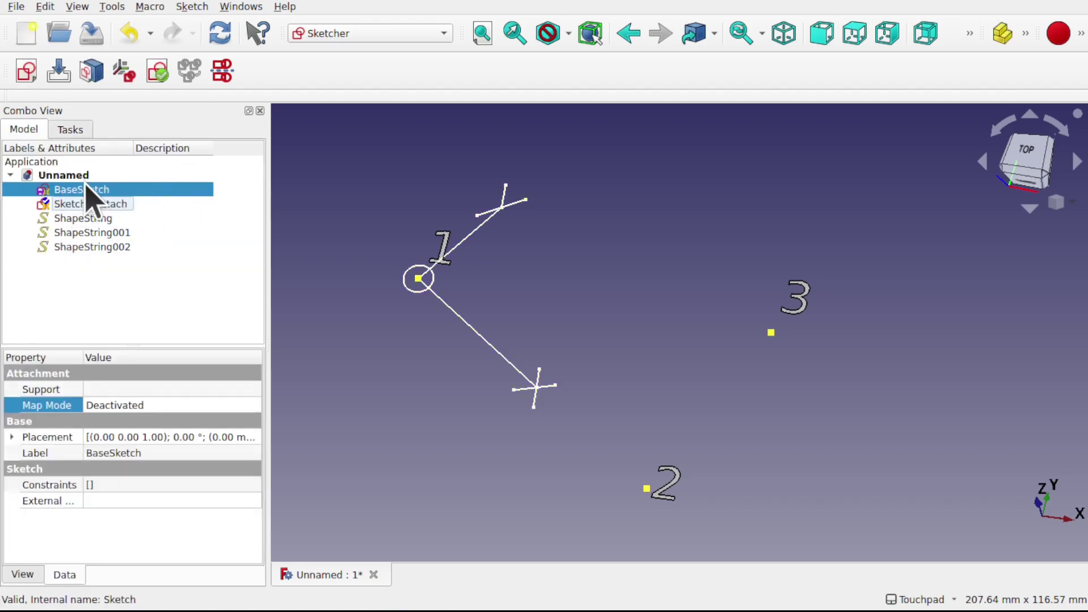
Step: Attach the number 3 text label to the base sketch point beside it using the Translate origin mode
left_click(793, 312)
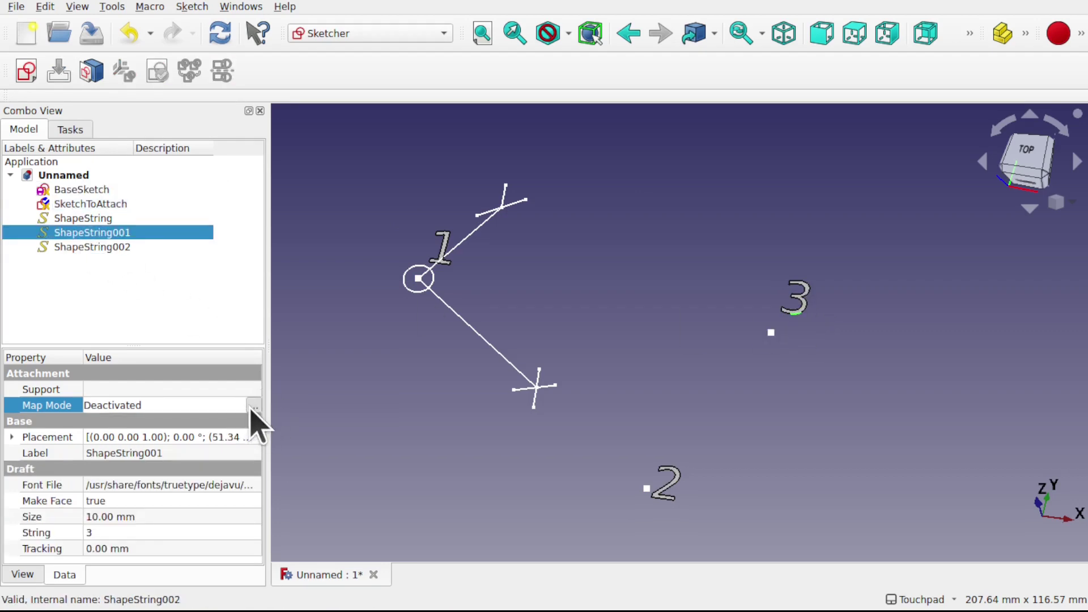
left_click(253, 406)
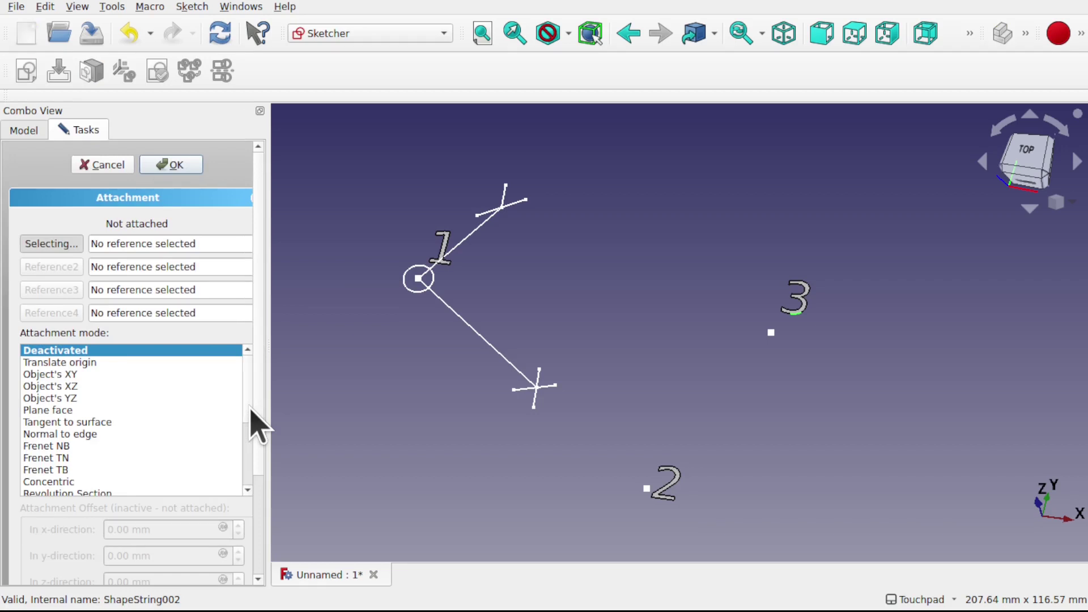
left_click(770, 333)
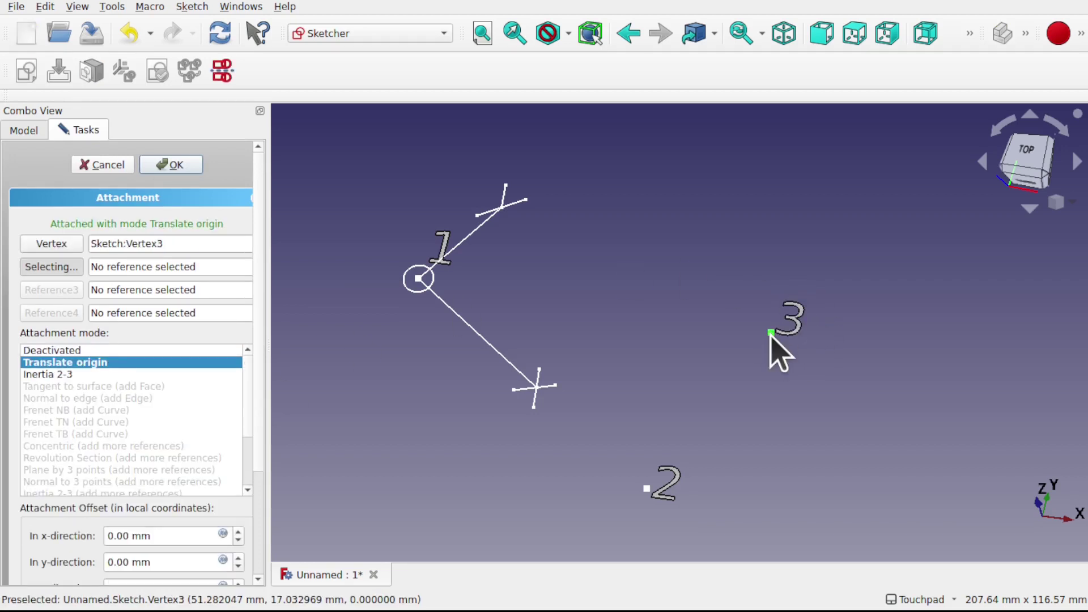
left_click(184, 166)
Step: Attach the number 2 text label to its neighbouring base sketch point using the Translate origin mode
left_click(679, 493)
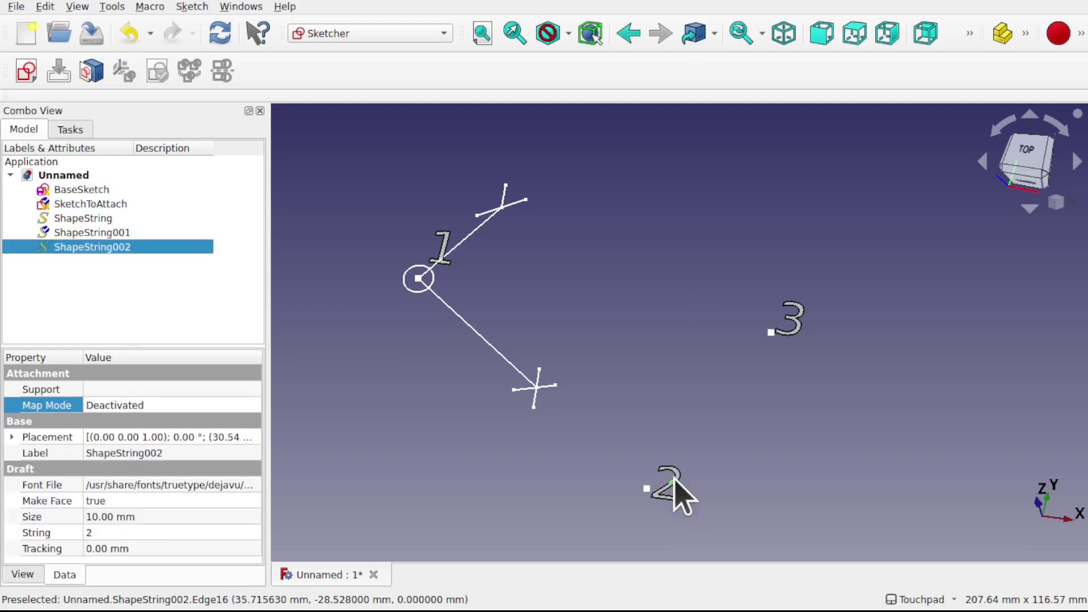
left_click(252, 406)
left_click(256, 405)
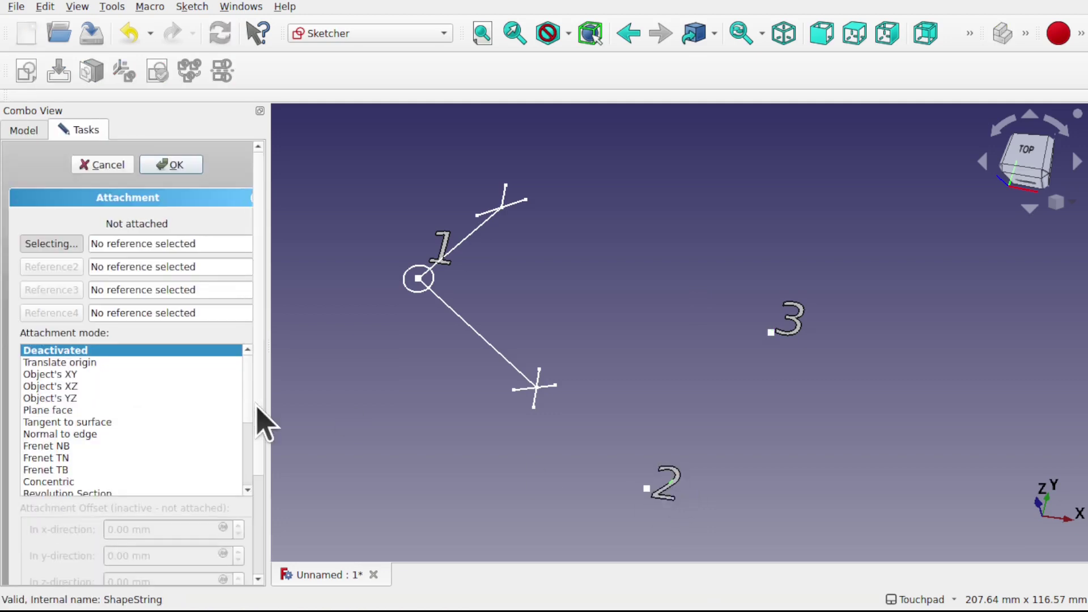
left_click(646, 489)
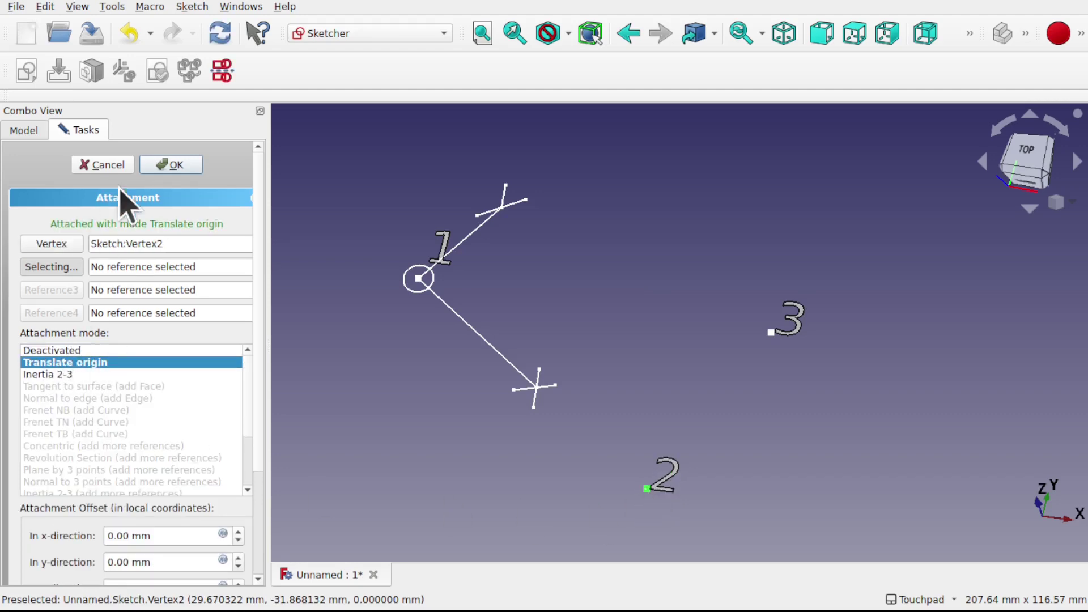
left_click(171, 165)
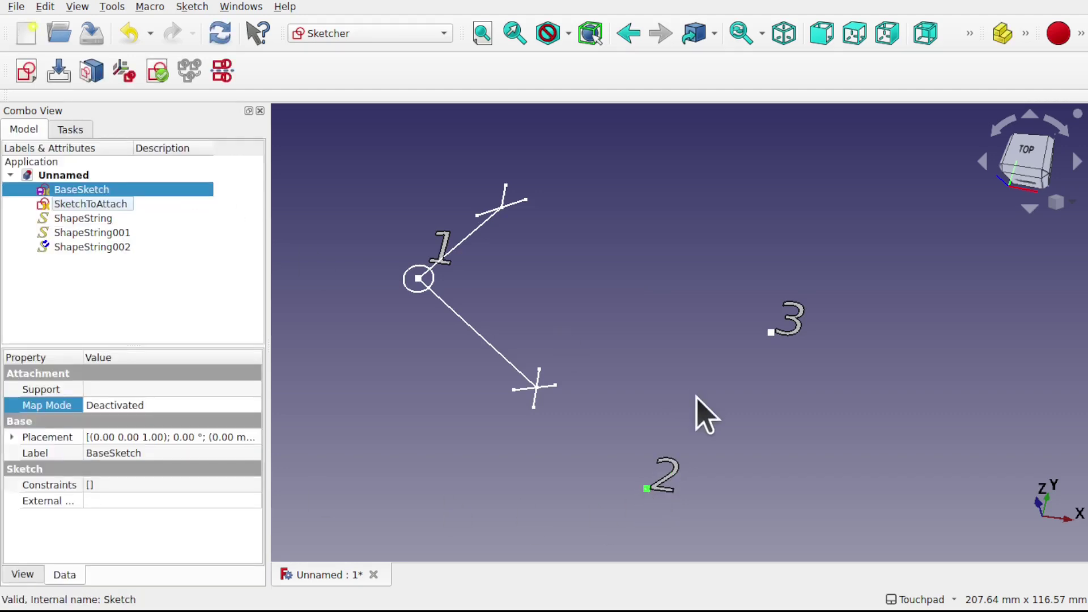
Step: Inspect BaseSketch and SketchToAttach, opening SketchToAttach to view its axes against the numbered points and closing it without edits
double_click(94, 191)
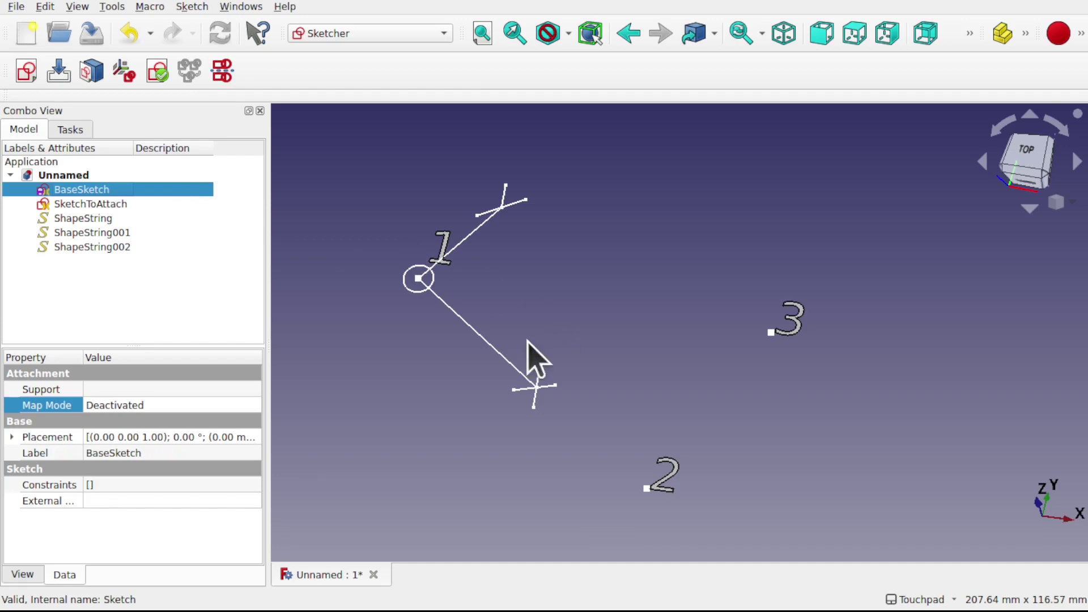
left_click(94, 205)
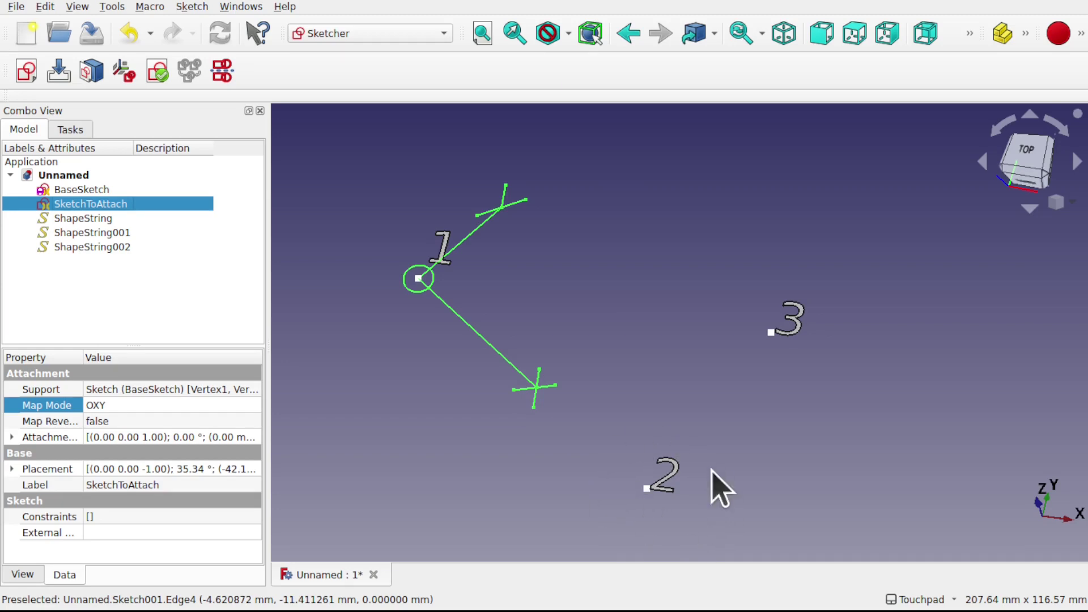
double_click(124, 205)
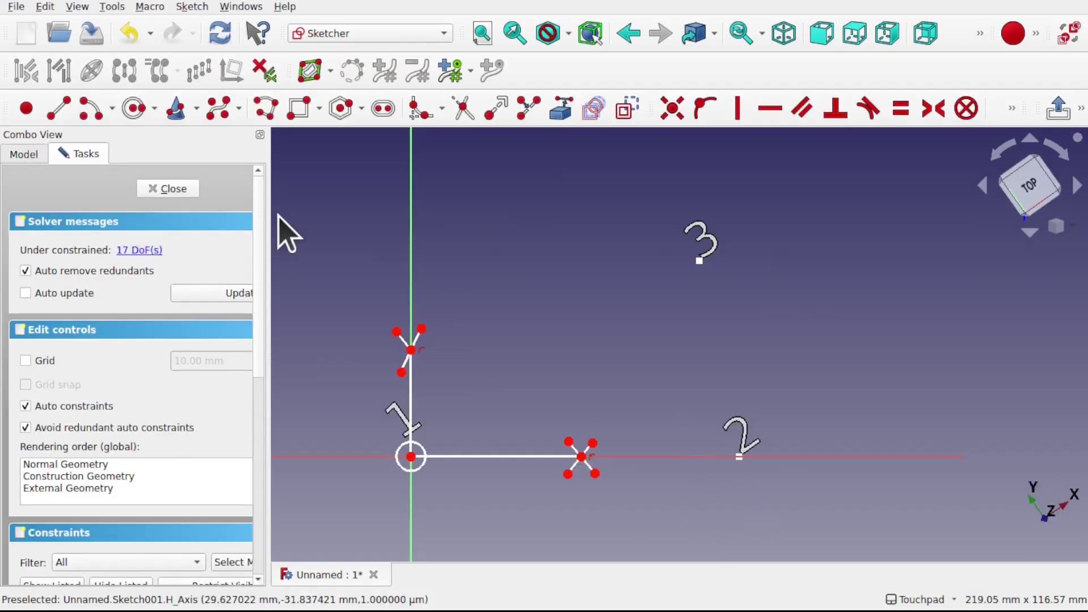
left_click(174, 191)
Step: Edit BaseSketch to move the point labelled 2 to about (-33, -50) mm, and close the sketch
double_click(91, 203)
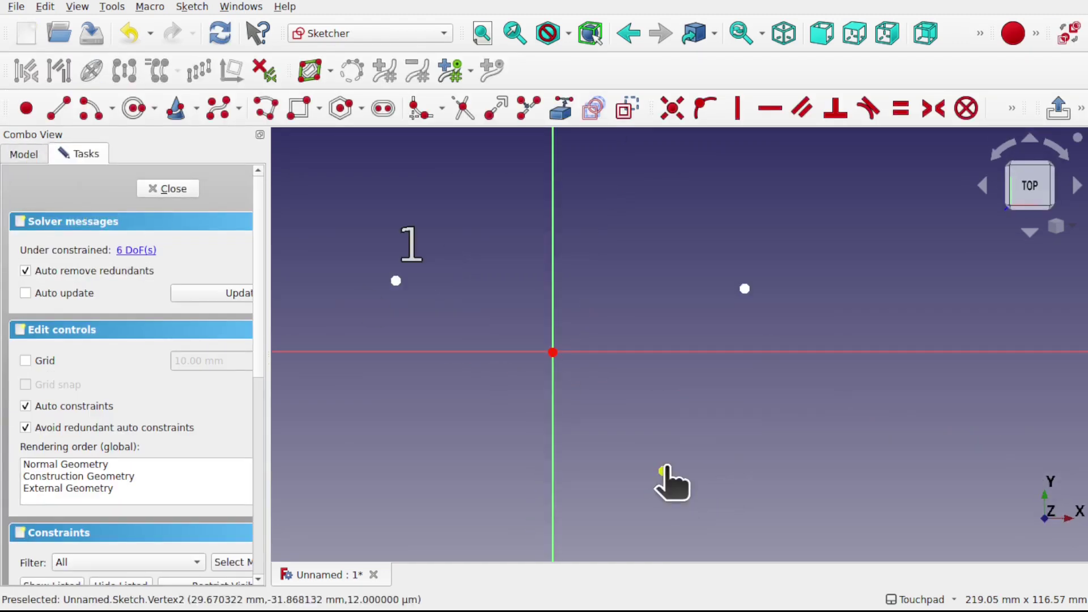
mouse_move(662, 470)
left_mouse_down()
mouse_move(672, 473)
mouse_move(519, 544)
mouse_move(430, 539)
left_mouse_up()
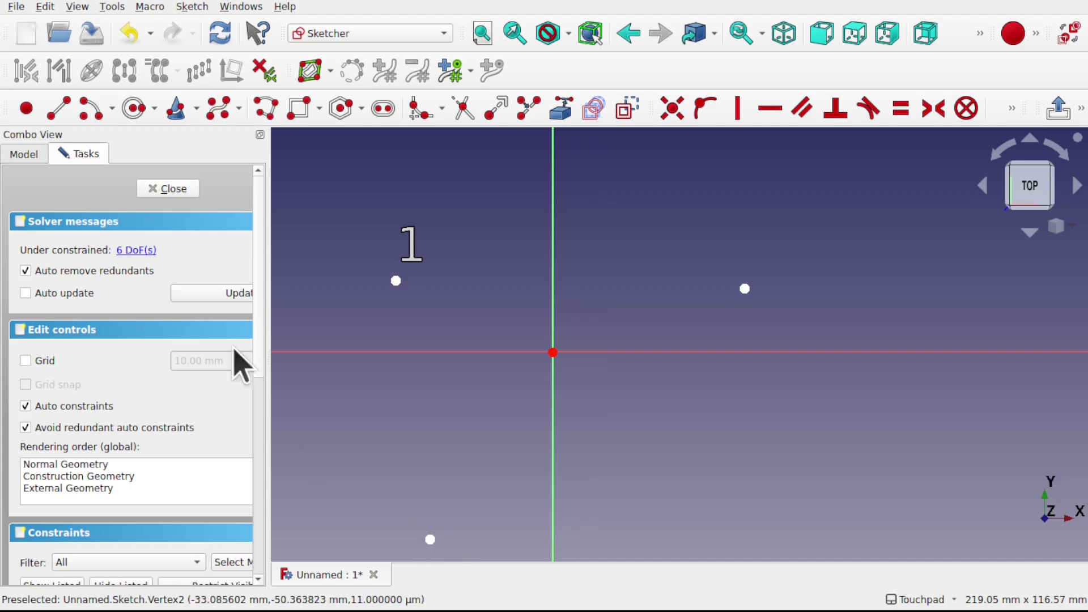
left_click(169, 190)
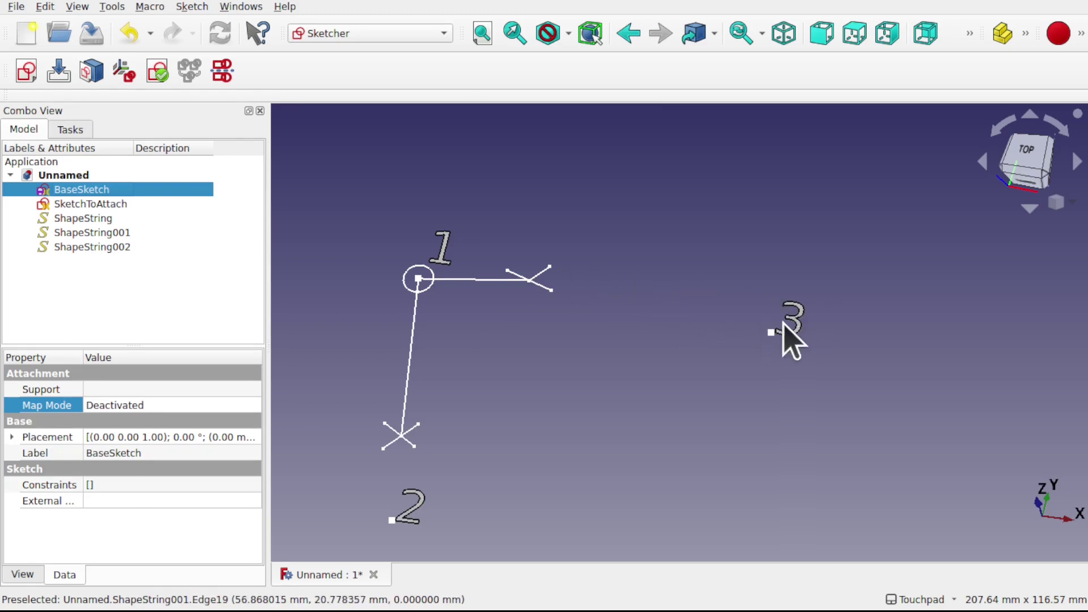
Step: Edit BaseSketch to move the point labelled 3 to about (-67, 23) mm, and close the sketch to inspect the attached axes
double_click(104, 189)
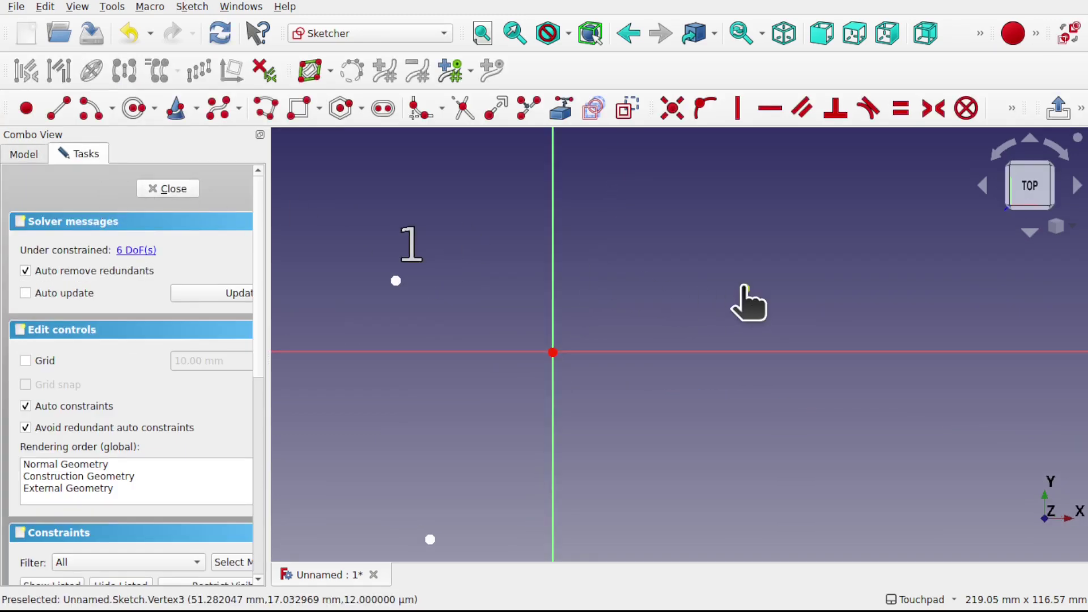
left_click(303, 267)
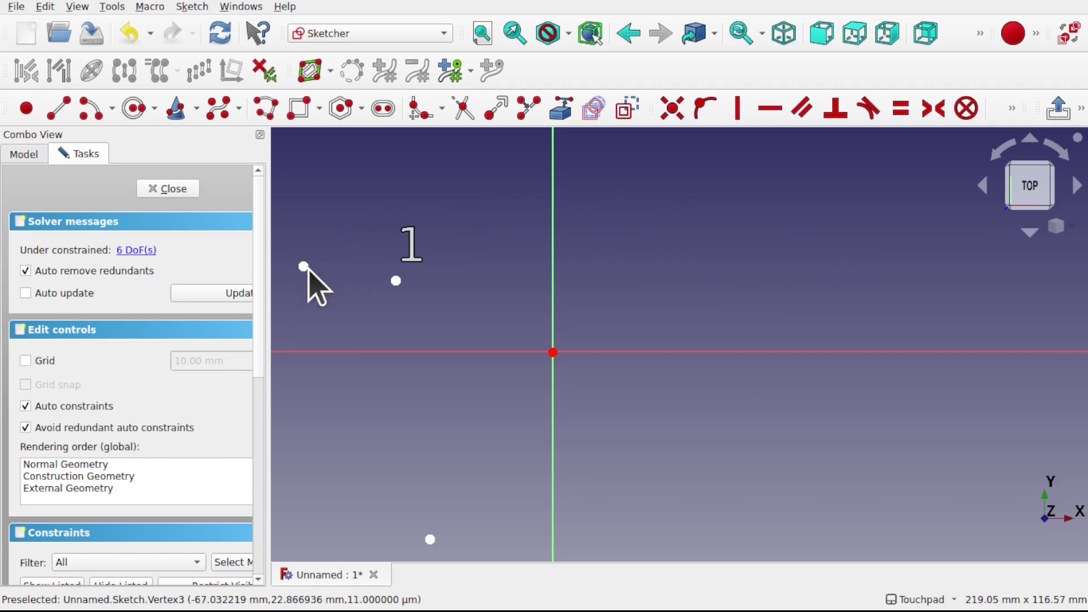
left_click(159, 194)
scroll(623, 325, "up", 4)
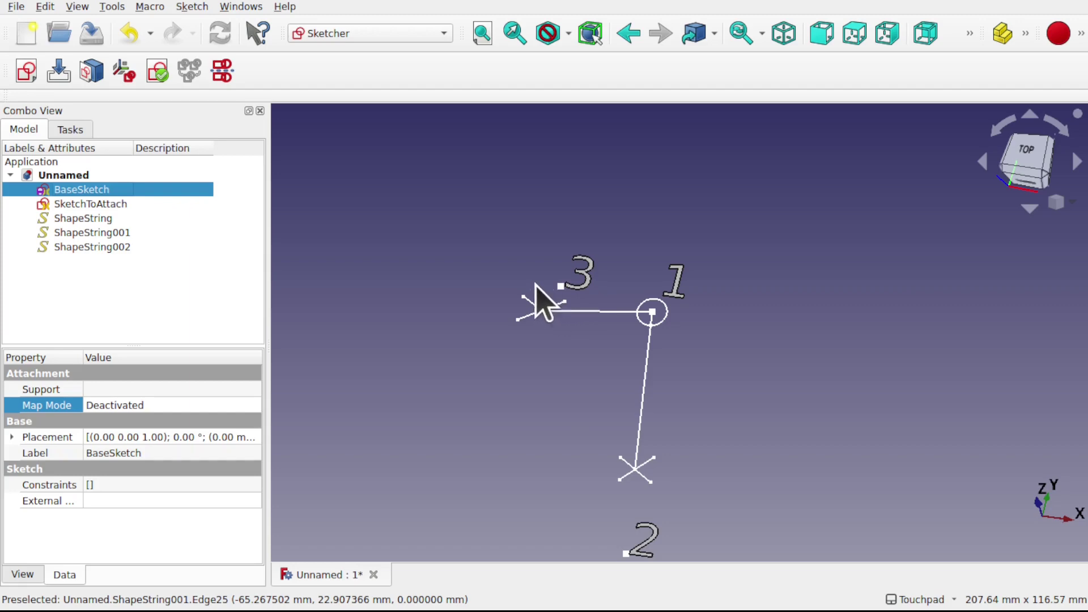
mouse_move(535, 286)
middle_mouse_down()
mouse_move(691, 413)
mouse_move(692, 287)
mouse_move(688, 413)
mouse_move(698, 398)
middle_mouse_up()
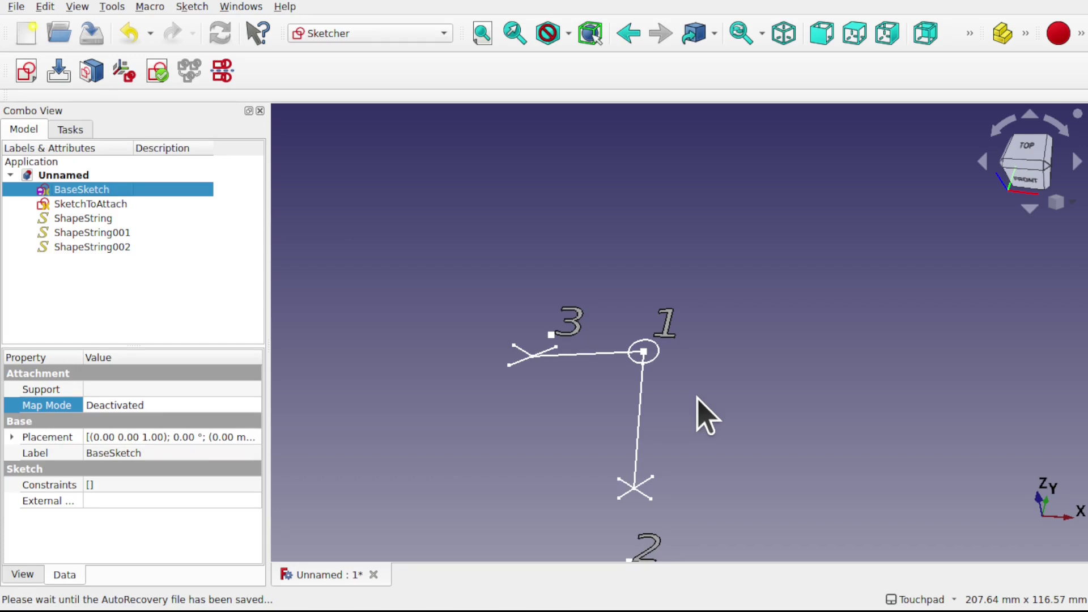